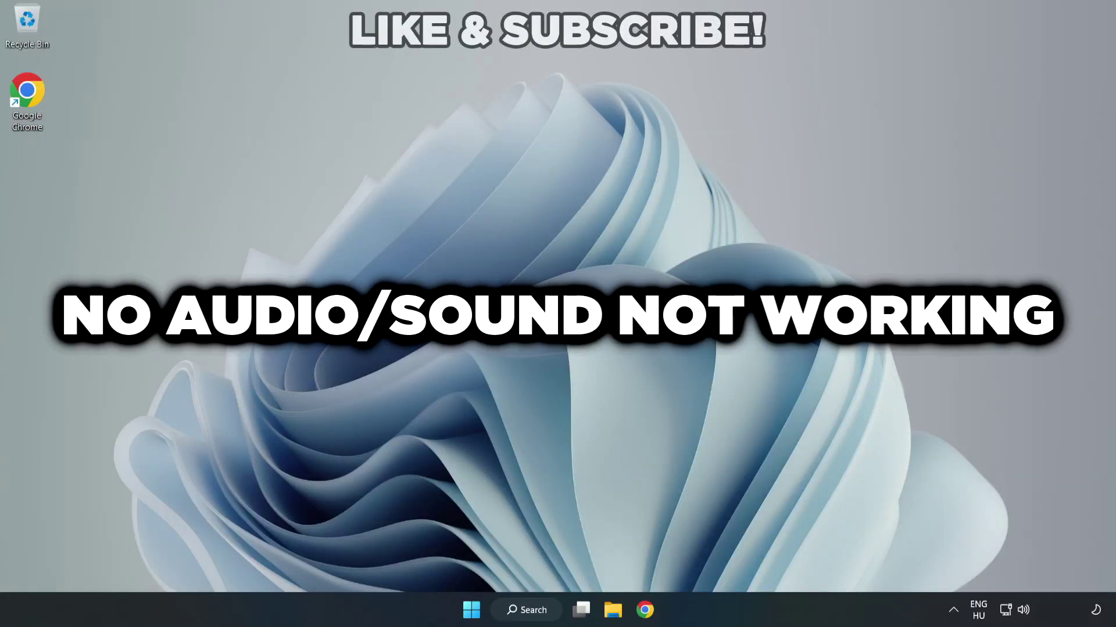
Step: Choose Speakers (High Definition Audio Device) as output in Quick Settings, replacing CABLE Input
click(1024, 613)
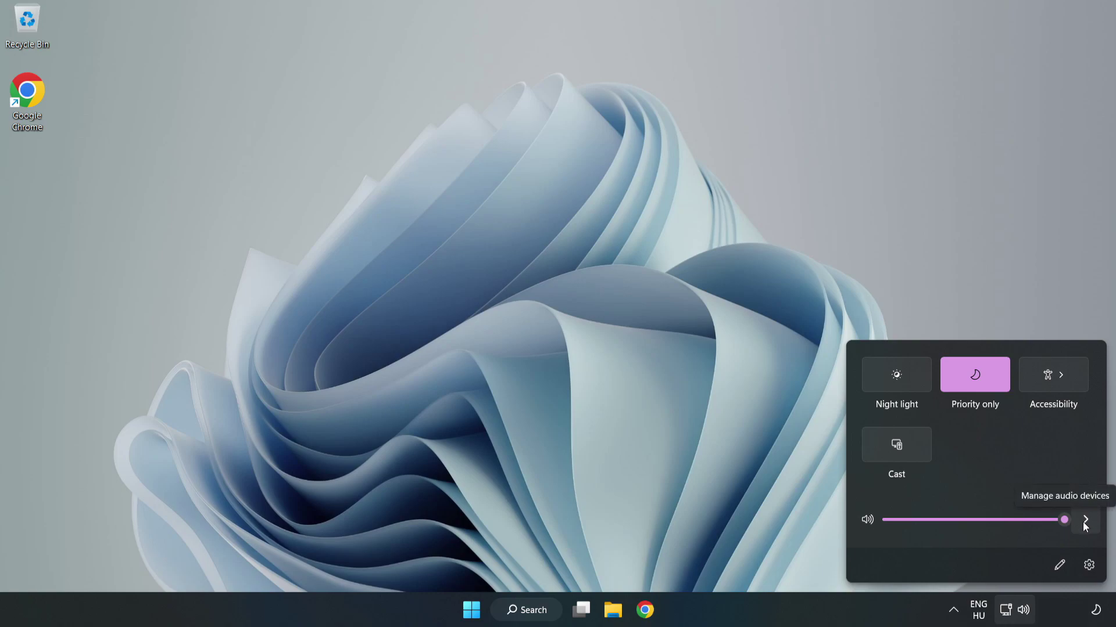
click(1084, 522)
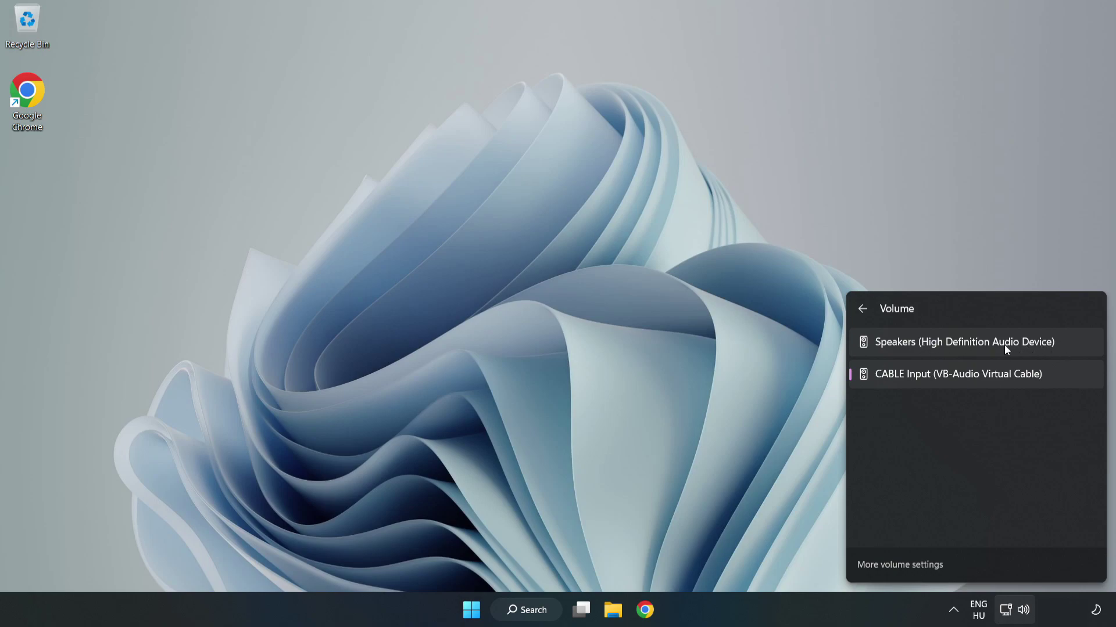
click(1075, 344)
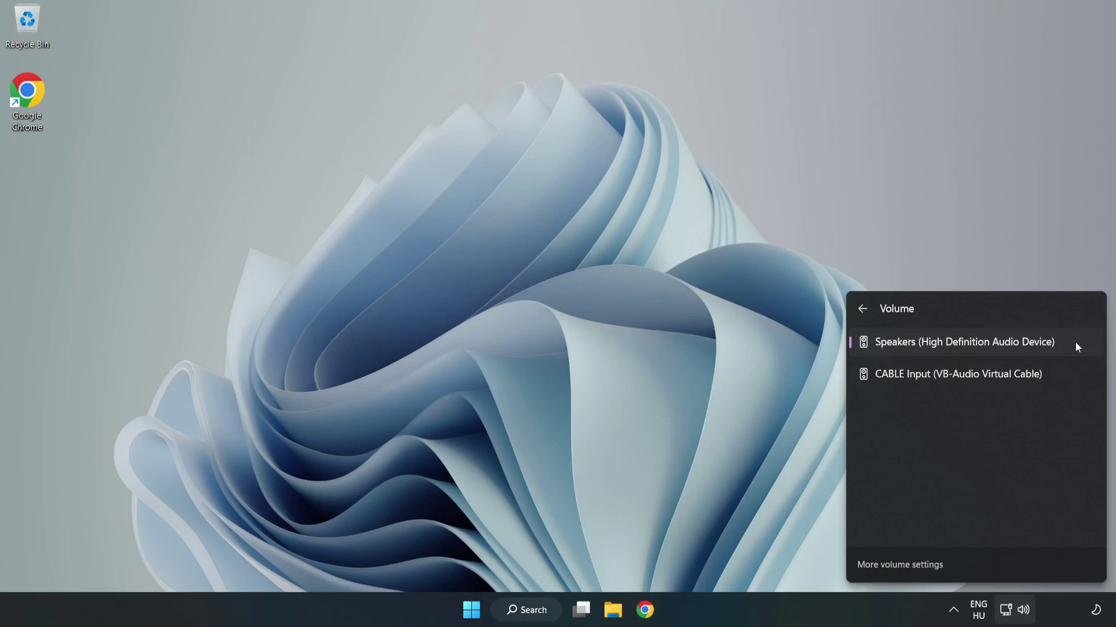
click(541, 300)
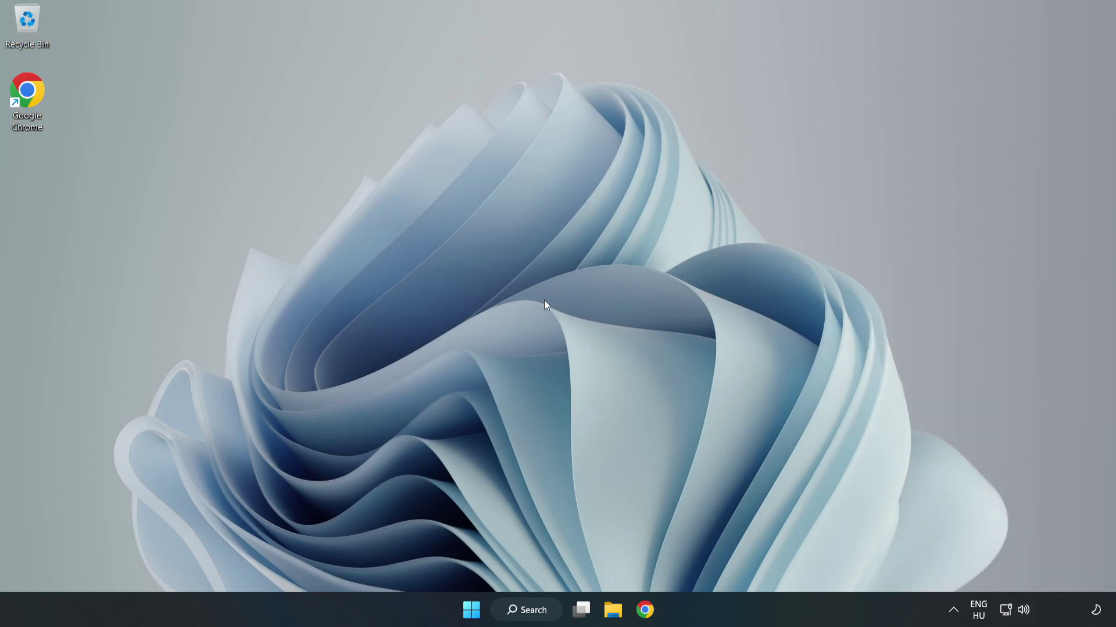
Step: Reset sound devices and app volumes to defaults in the Volume mixer, then close Settings
right_click(1024, 610)
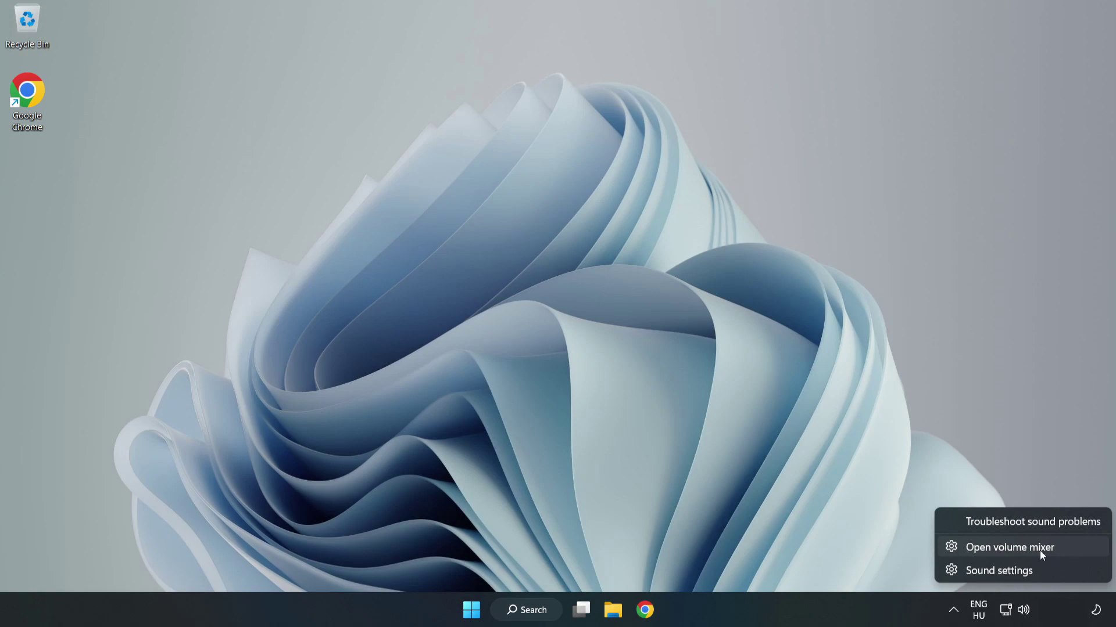
click(1071, 551)
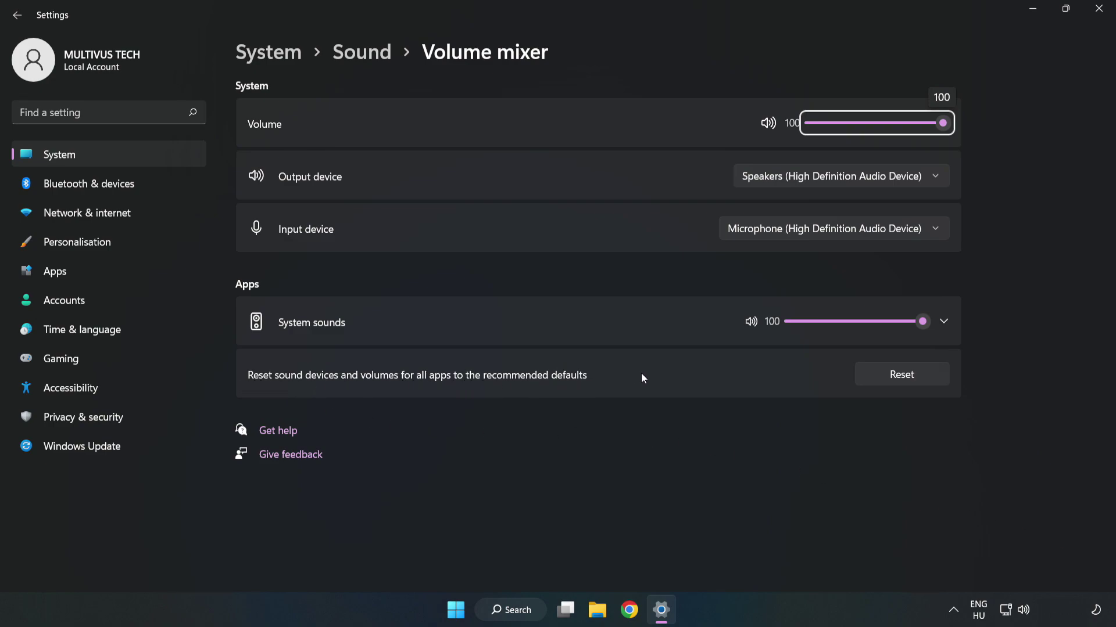
click(914, 383)
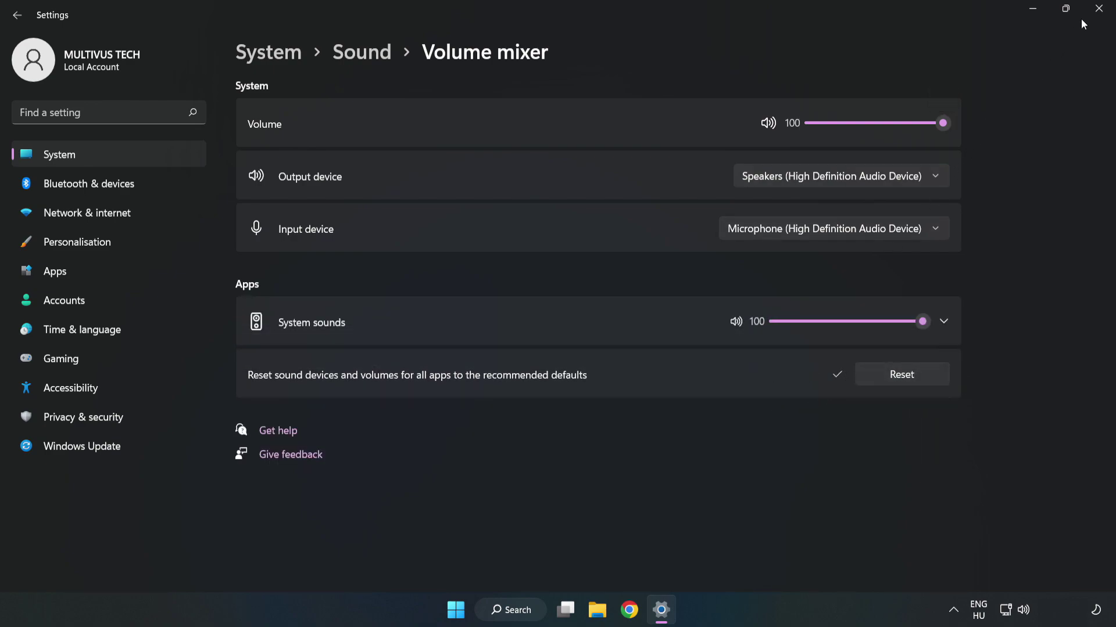
click(1098, 10)
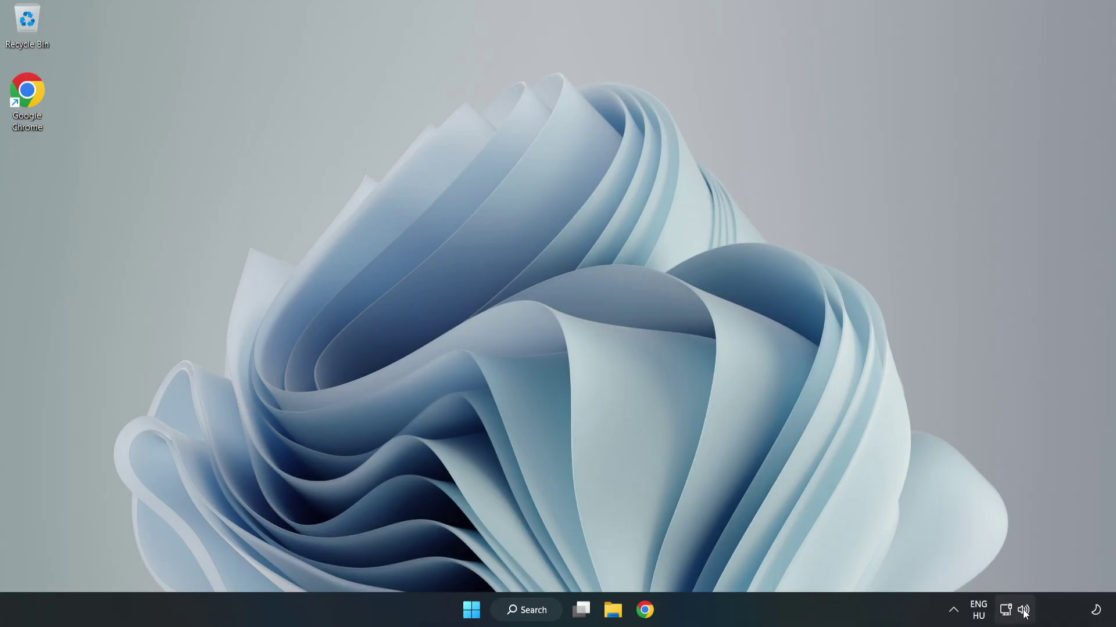
Step: Open Sound settings from the speaker tray icon and scroll down to the Advanced section
right_click(1024, 610)
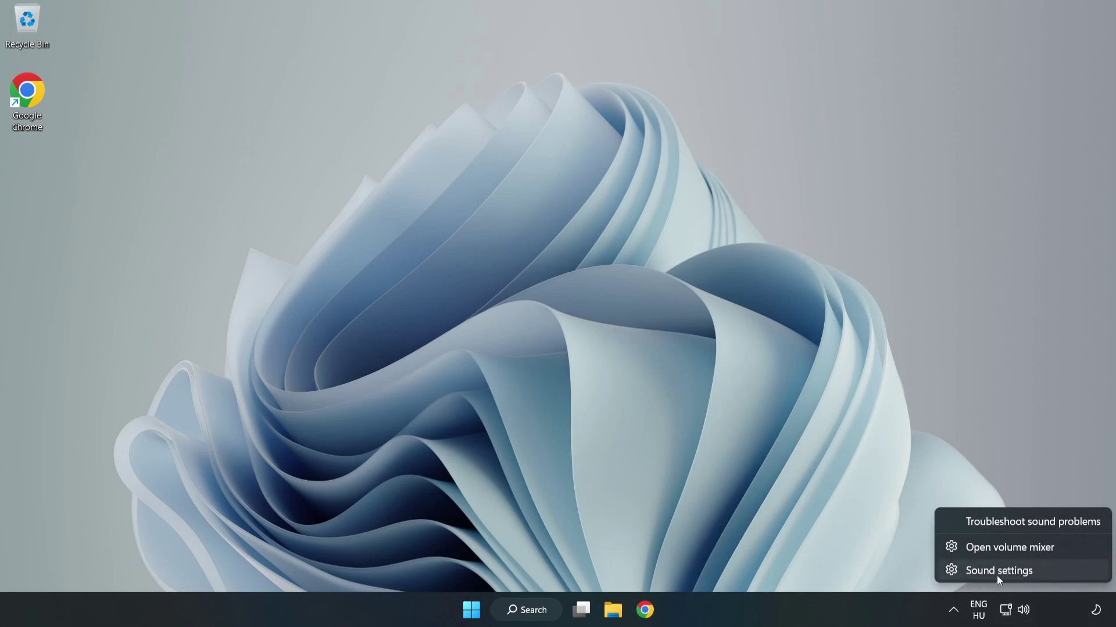
click(1039, 579)
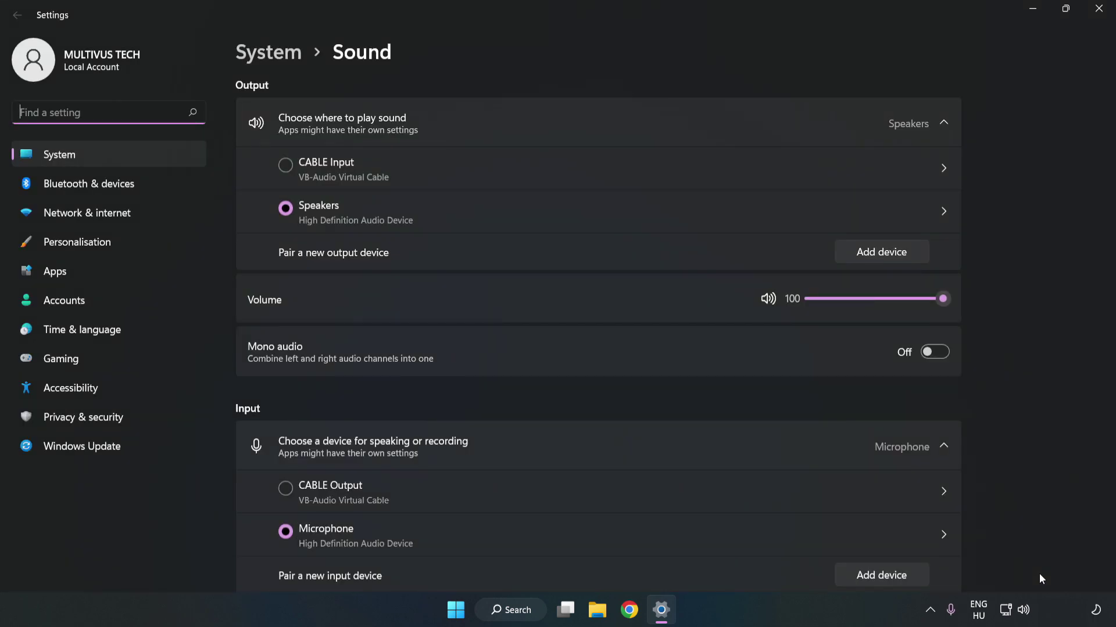
click(944, 300)
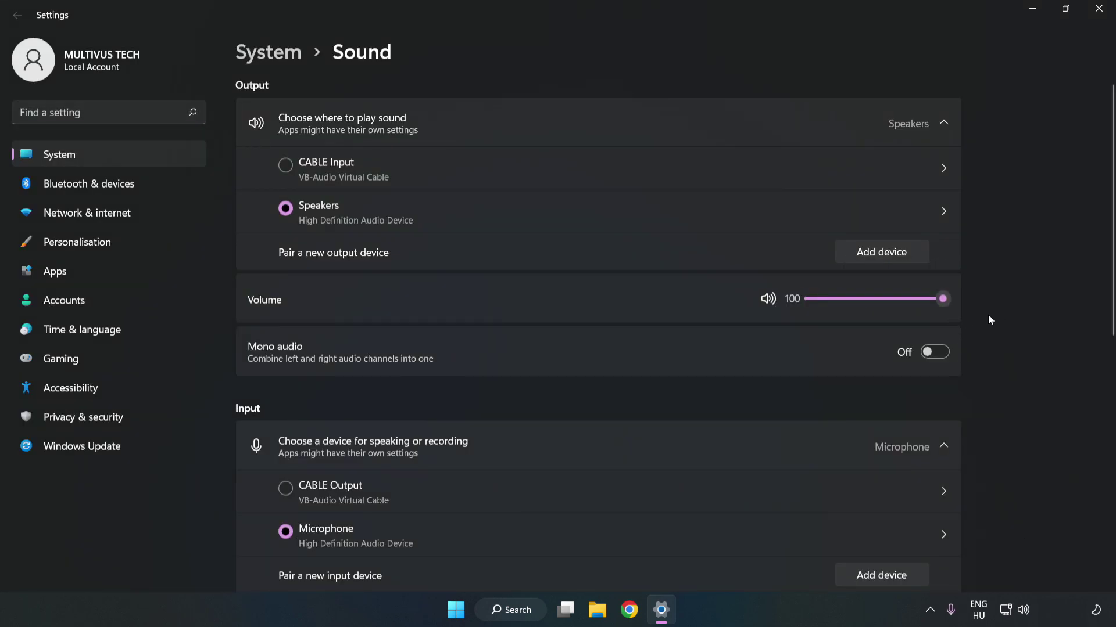
scroll(1088, 278, down, 5)
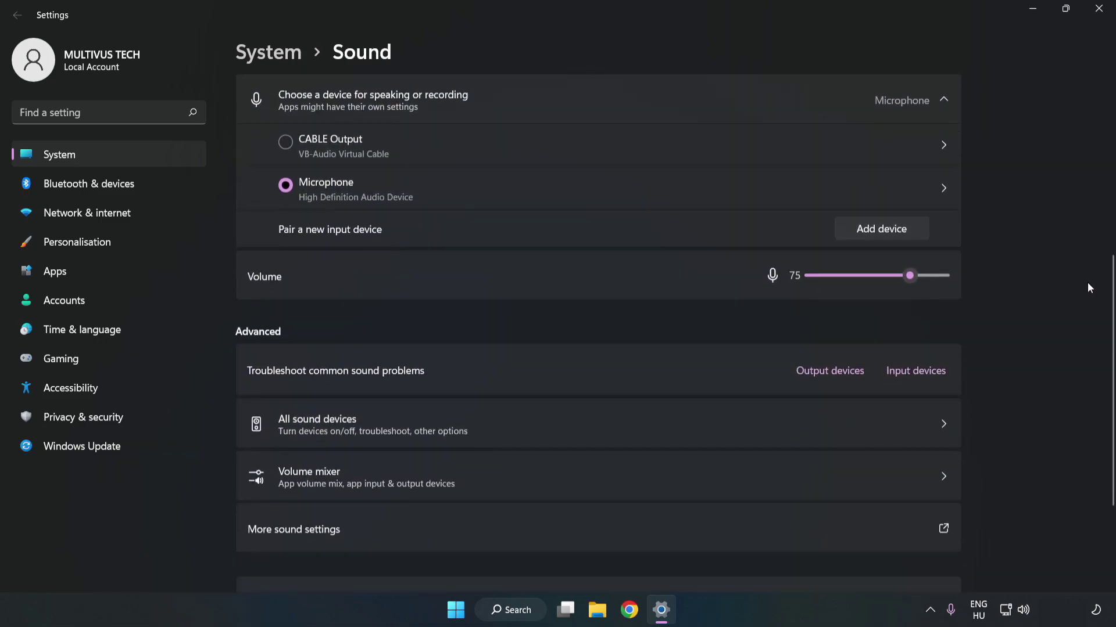
scroll(1088, 289, down, 1)
scroll(1088, 291, down, 2)
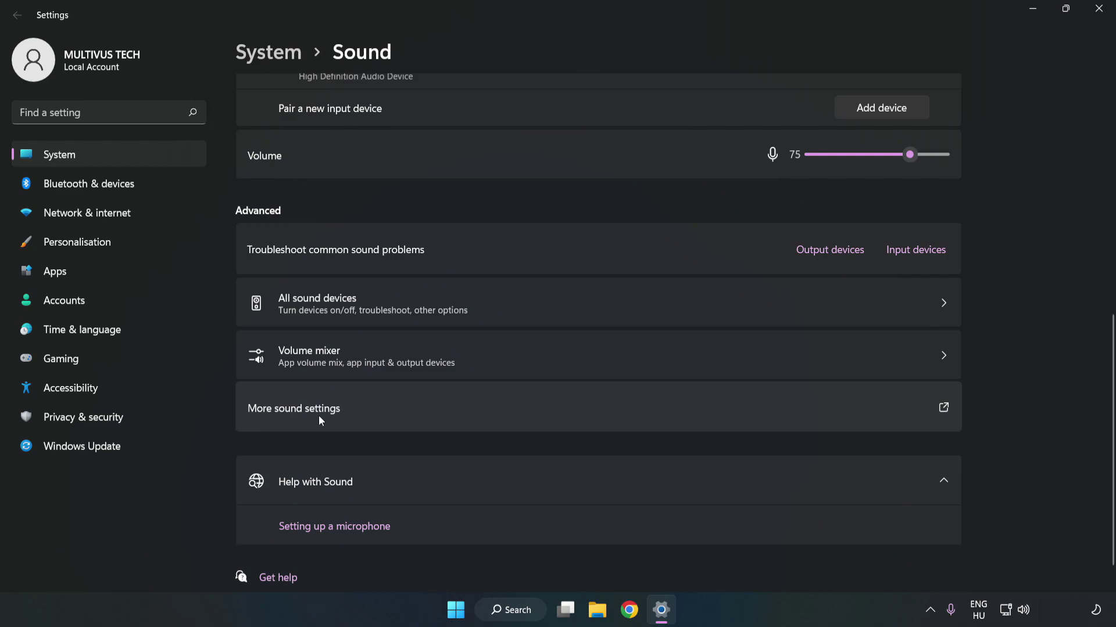
Step: Disable the CABLE Input playback device in the classic Sound panel and select Speakers
click(485, 416)
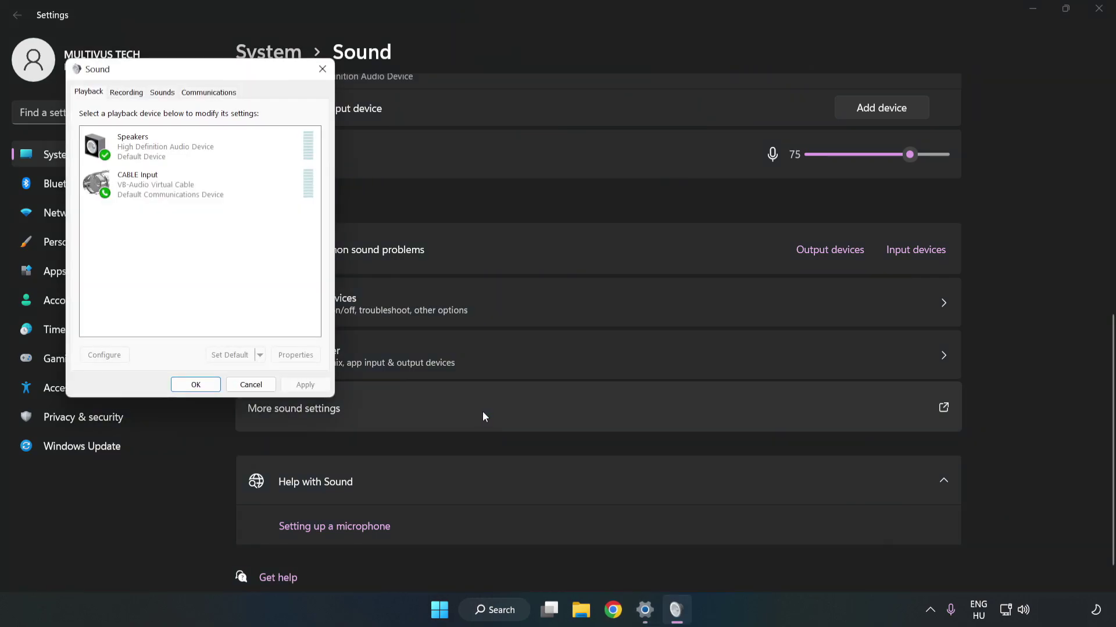
mouse_move(236, 80)
mouse_down()
mouse_move(391, 122)
mouse_move(575, 149)
mouse_up()
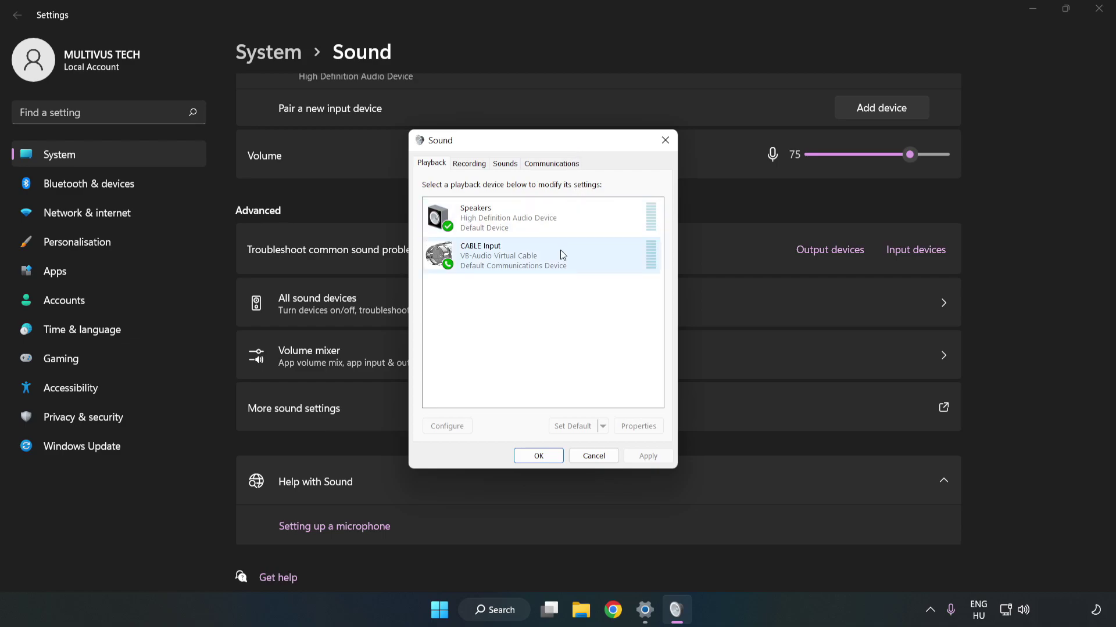
click(444, 253)
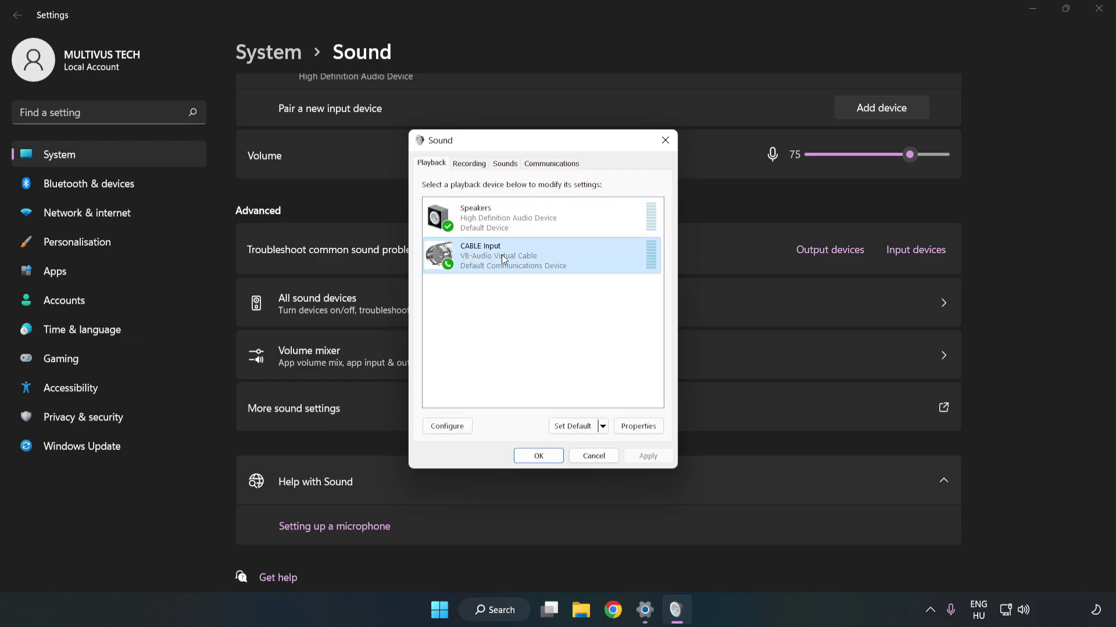
right_click(558, 258)
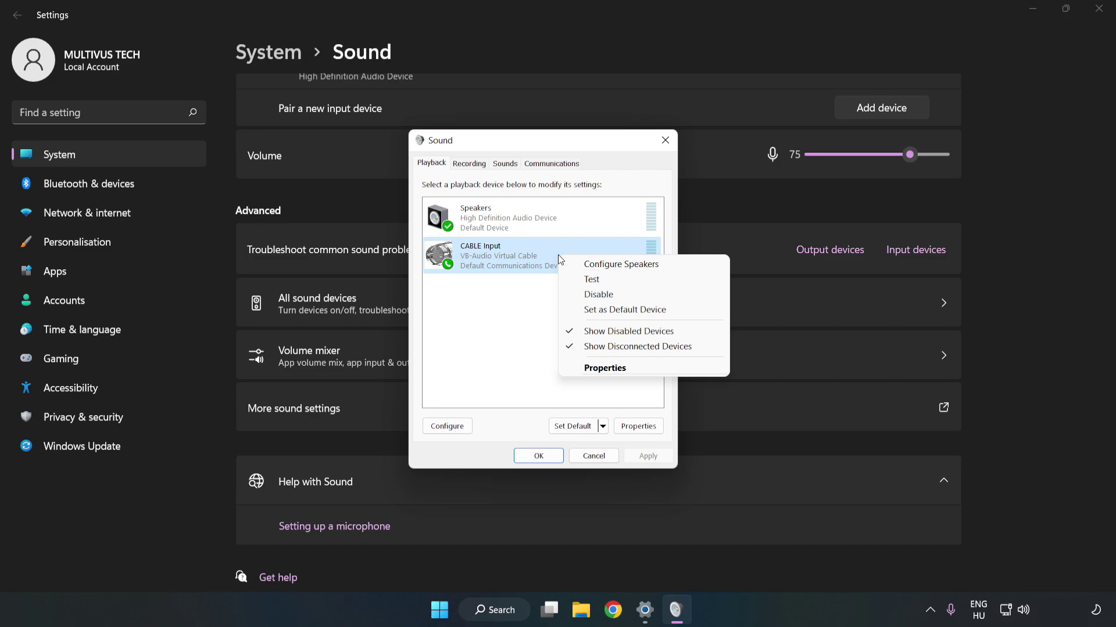
click(623, 297)
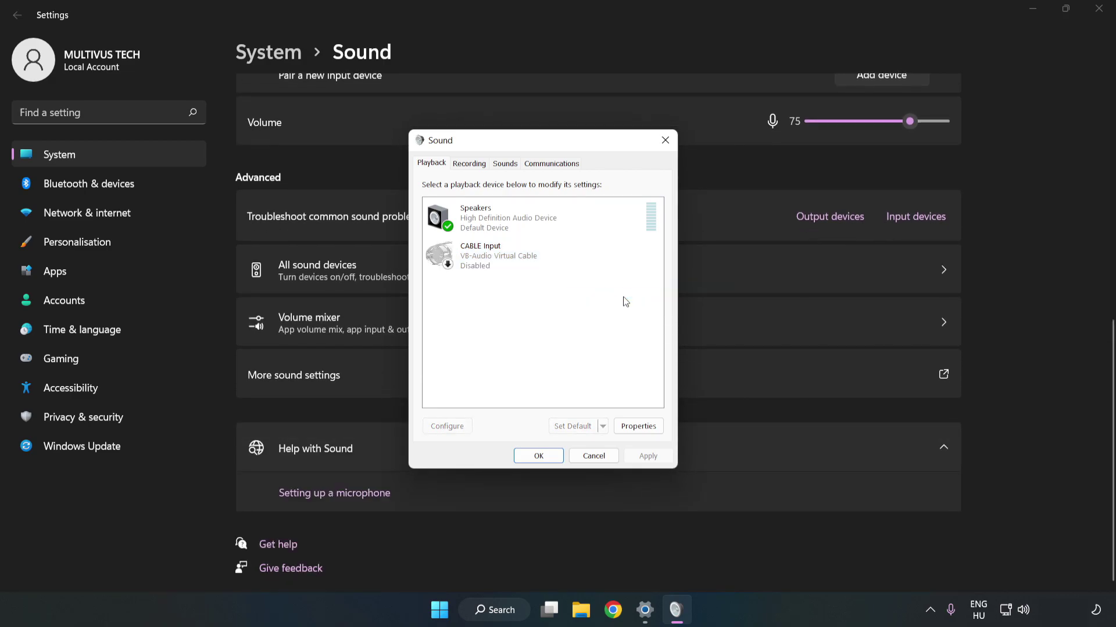
click(568, 232)
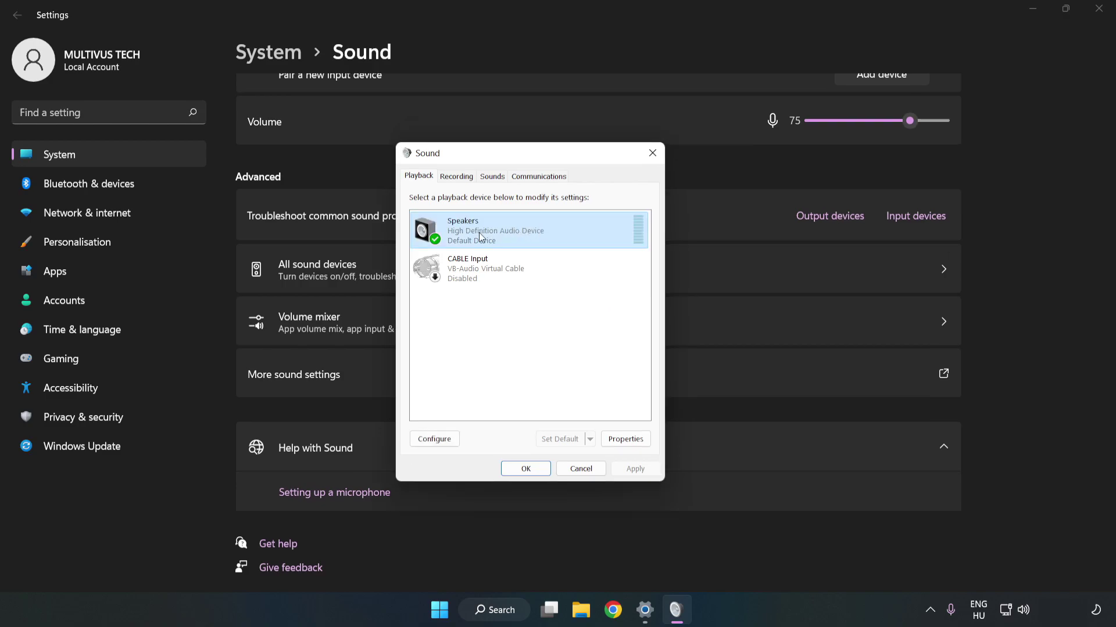
Step: Set up Speakers as 7.1 Surround, keeping all optional and both full-range speakers
right_click(570, 231)
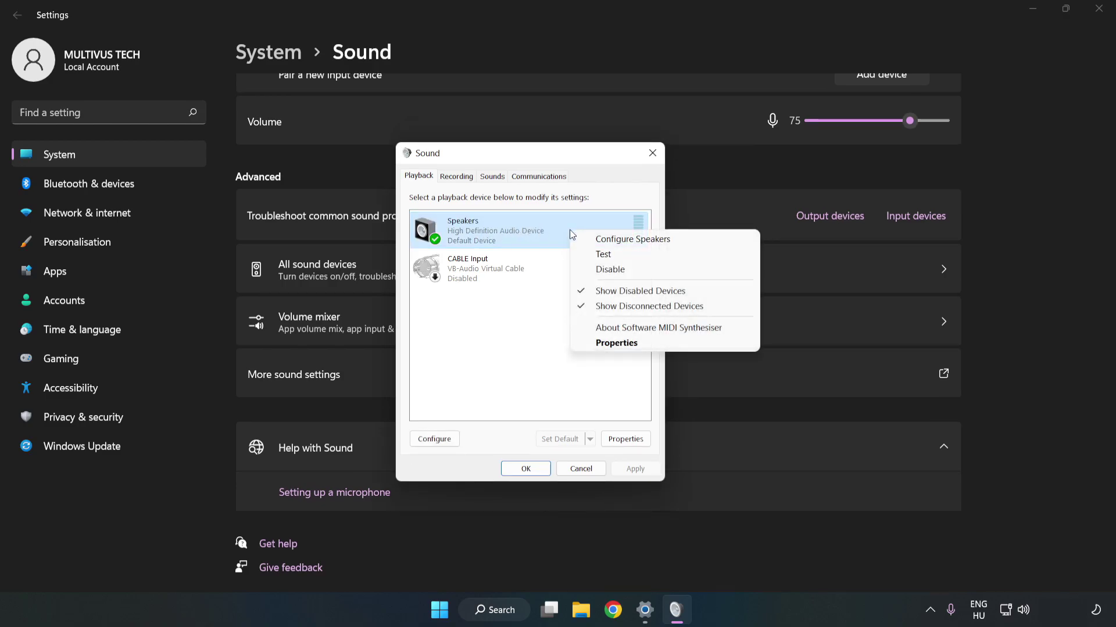
click(634, 239)
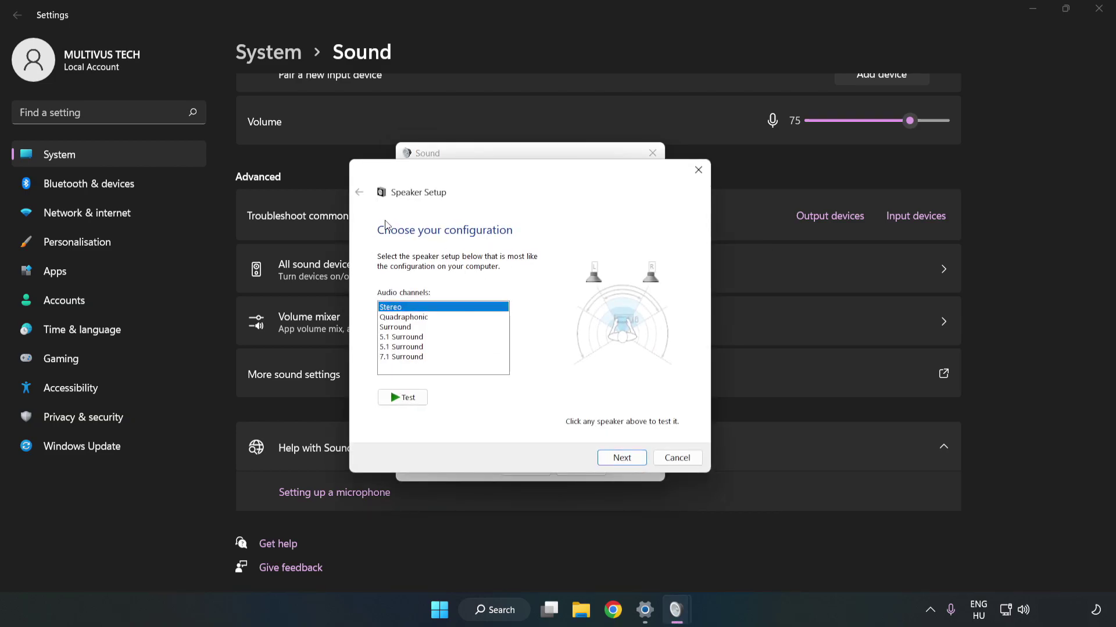
click(413, 319)
click(411, 359)
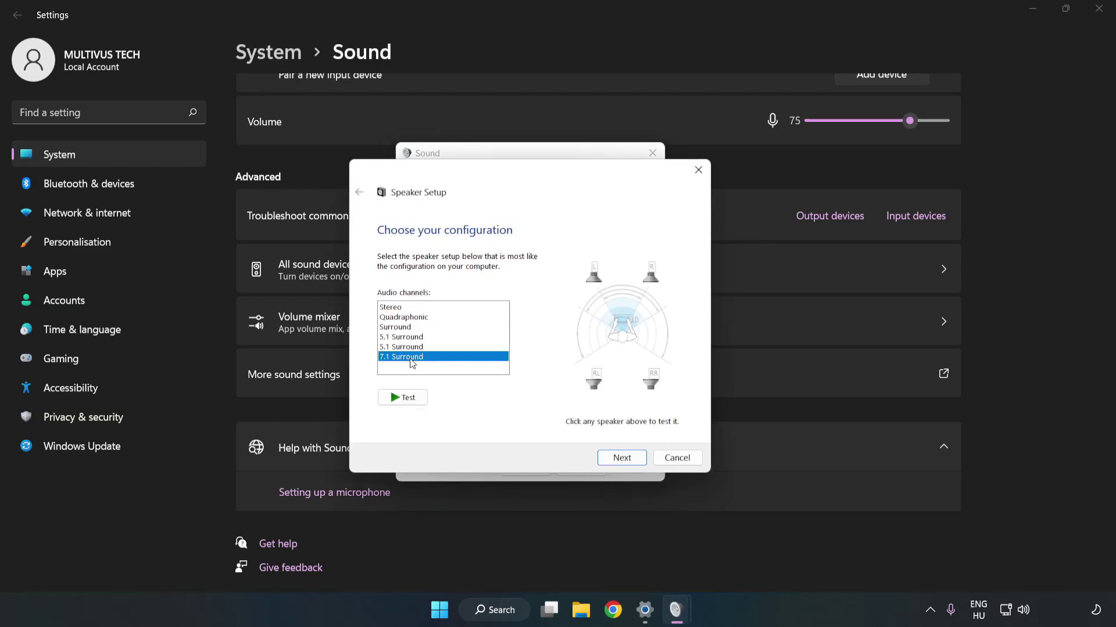
click(620, 457)
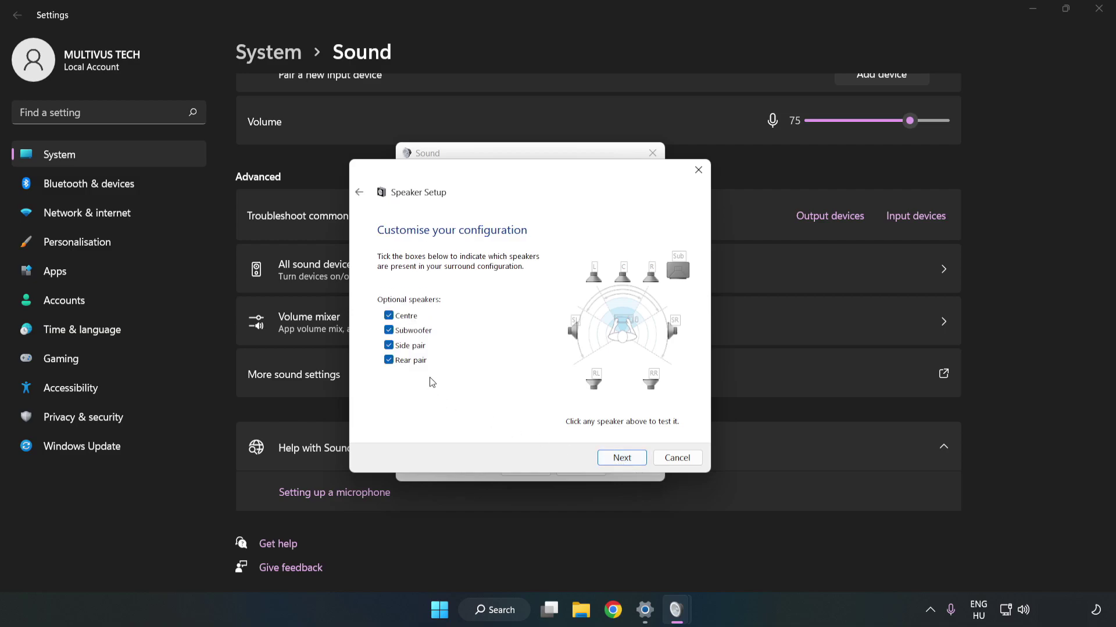
click(616, 457)
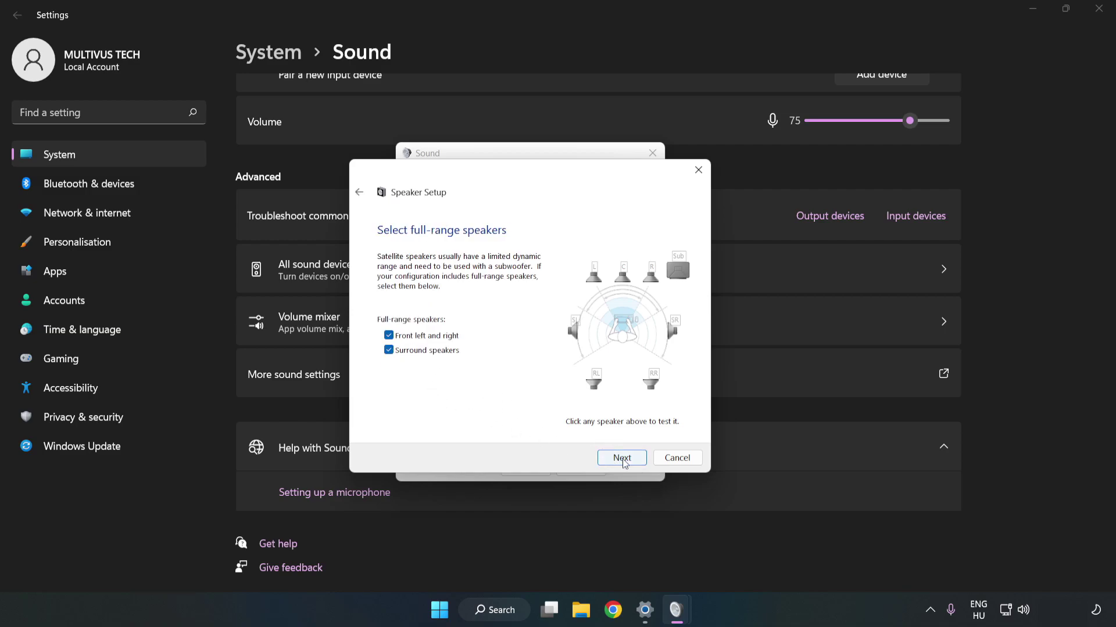
click(624, 463)
click(622, 458)
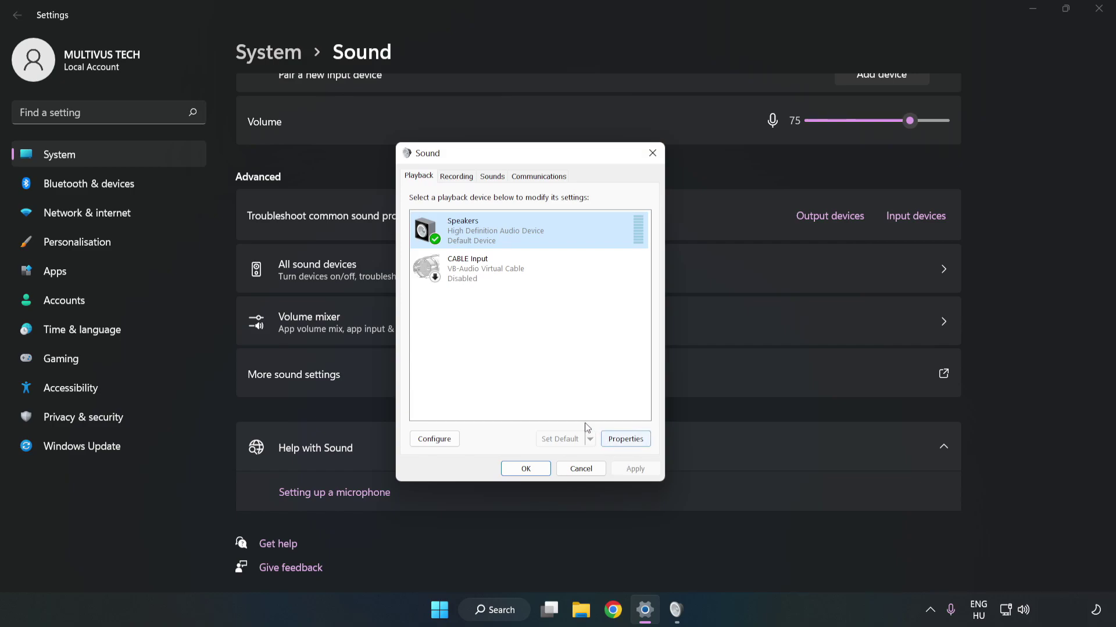
Step: Turn on Disable all enhancements in Speakers Properties
click(633, 445)
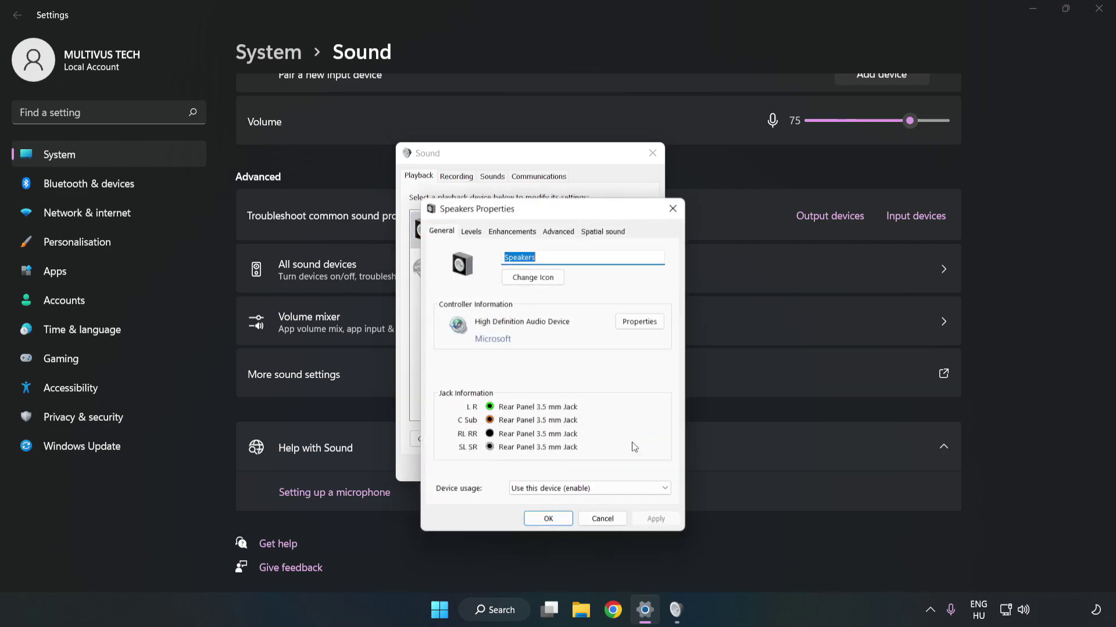
drag(555, 215, 530, 161)
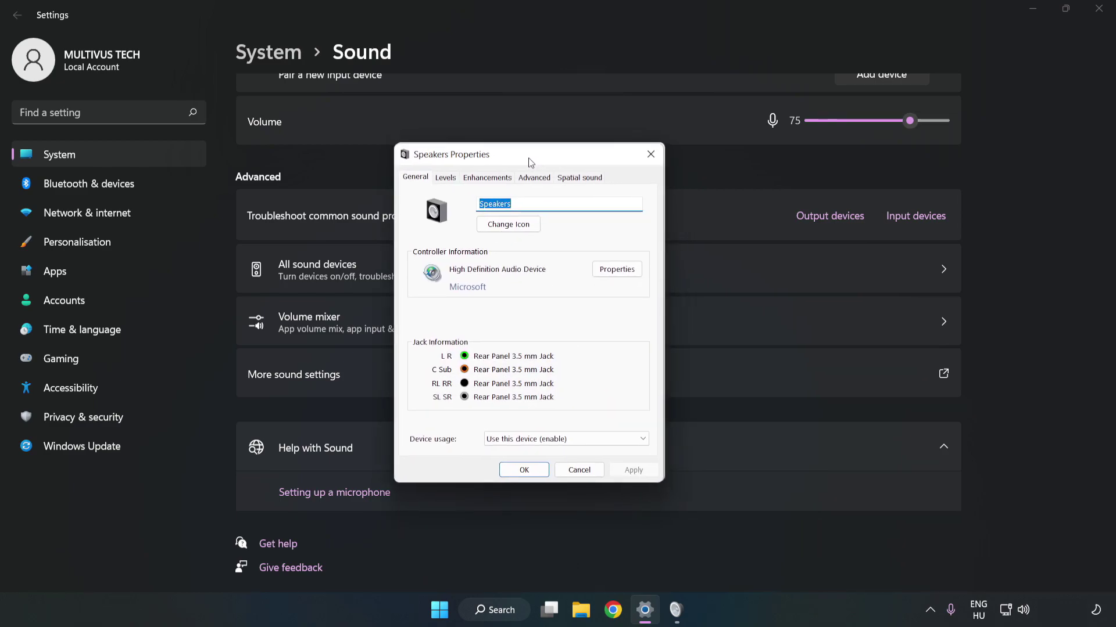
click(486, 177)
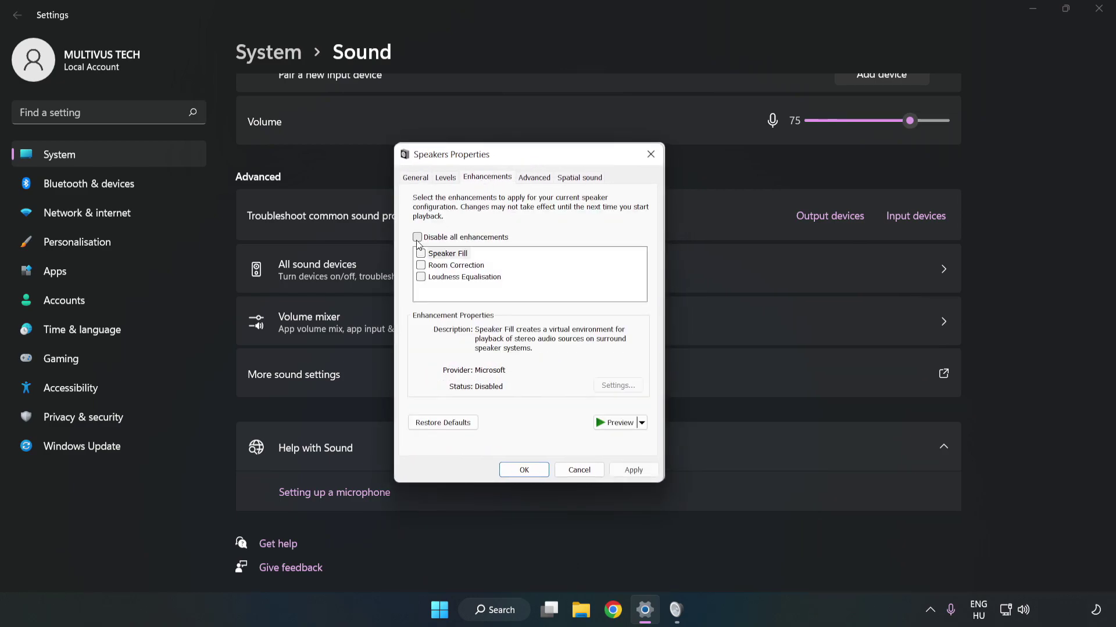
click(417, 238)
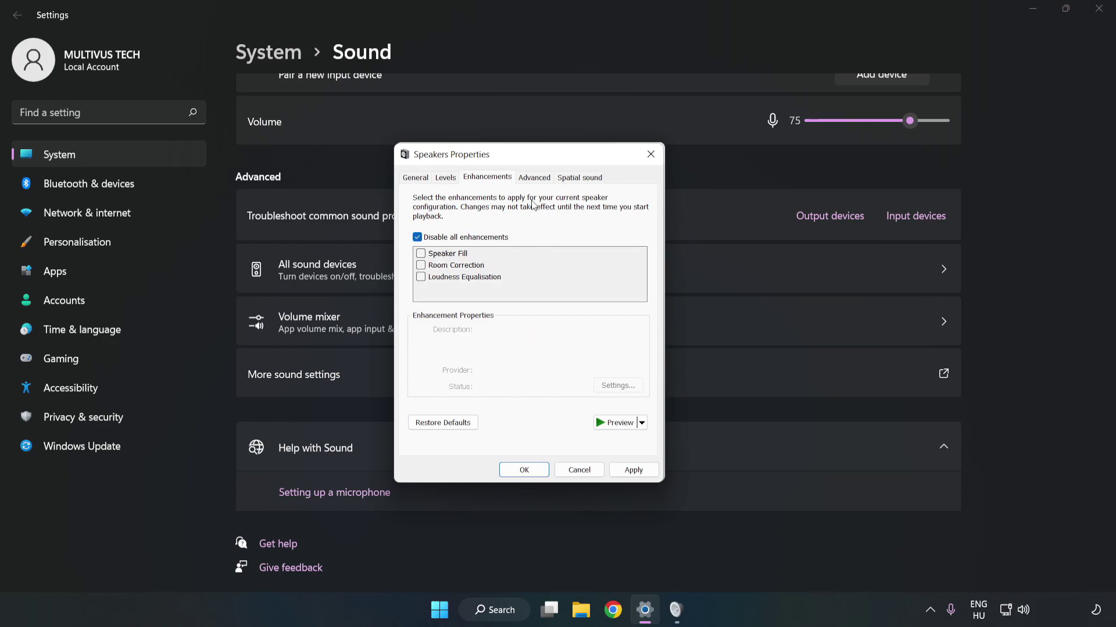
Step: Keep the 16 bit, 48000 Hz default format, apply, and close both sound dialogs
click(534, 181)
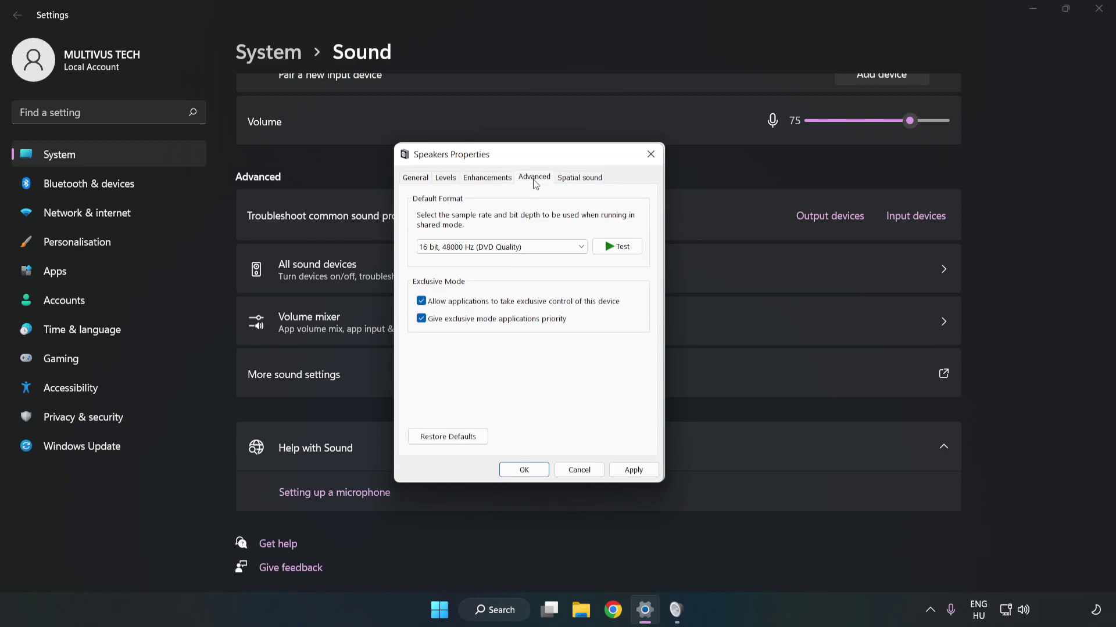
click(535, 247)
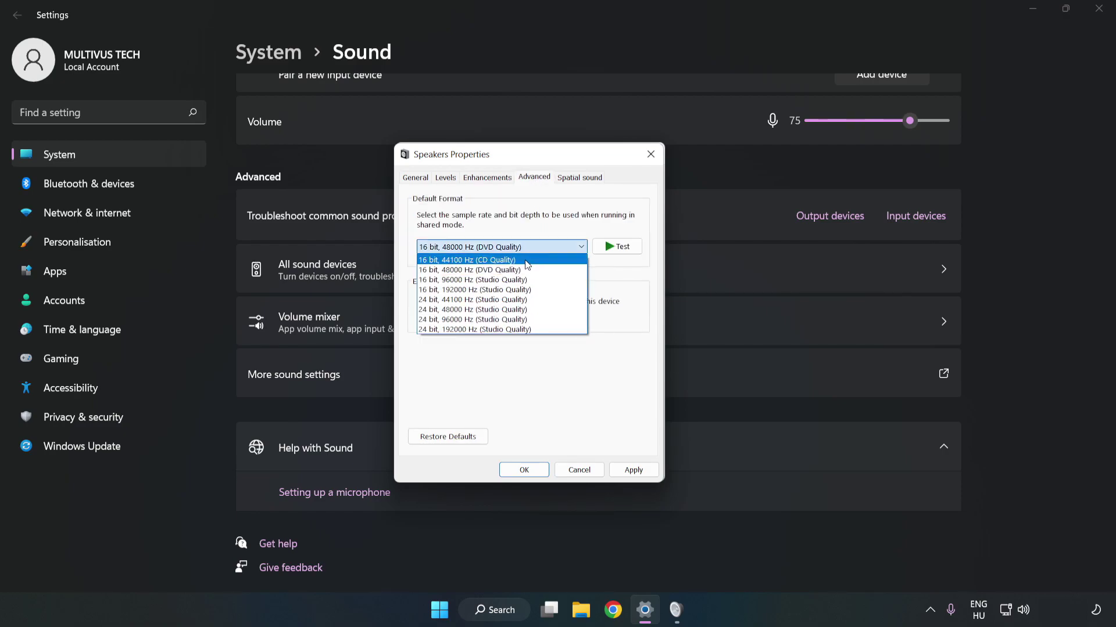
click(518, 269)
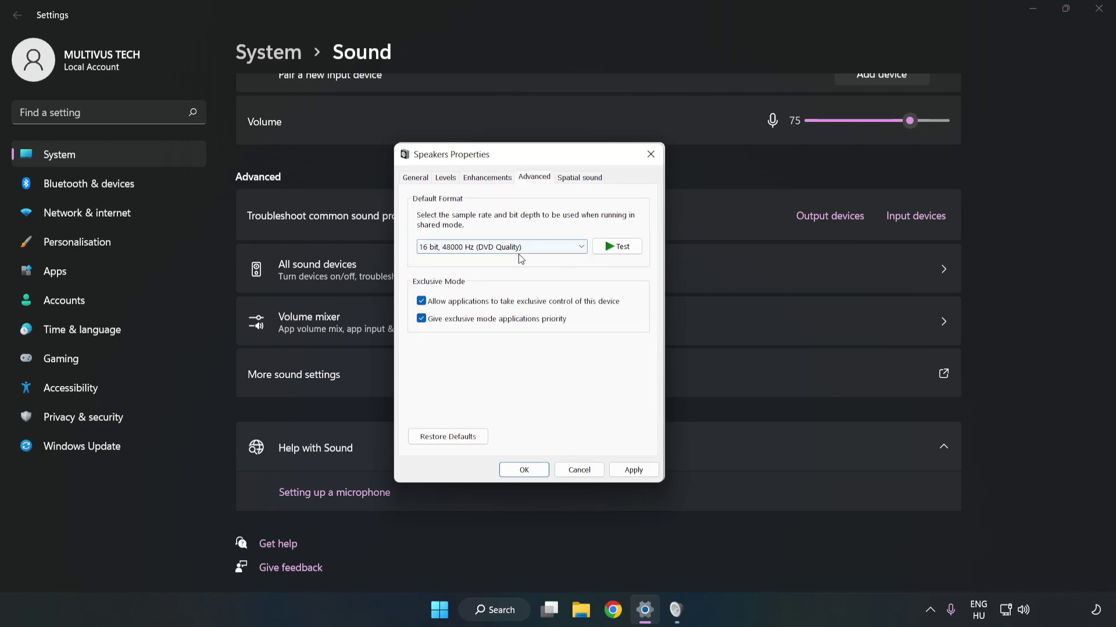
click(635, 472)
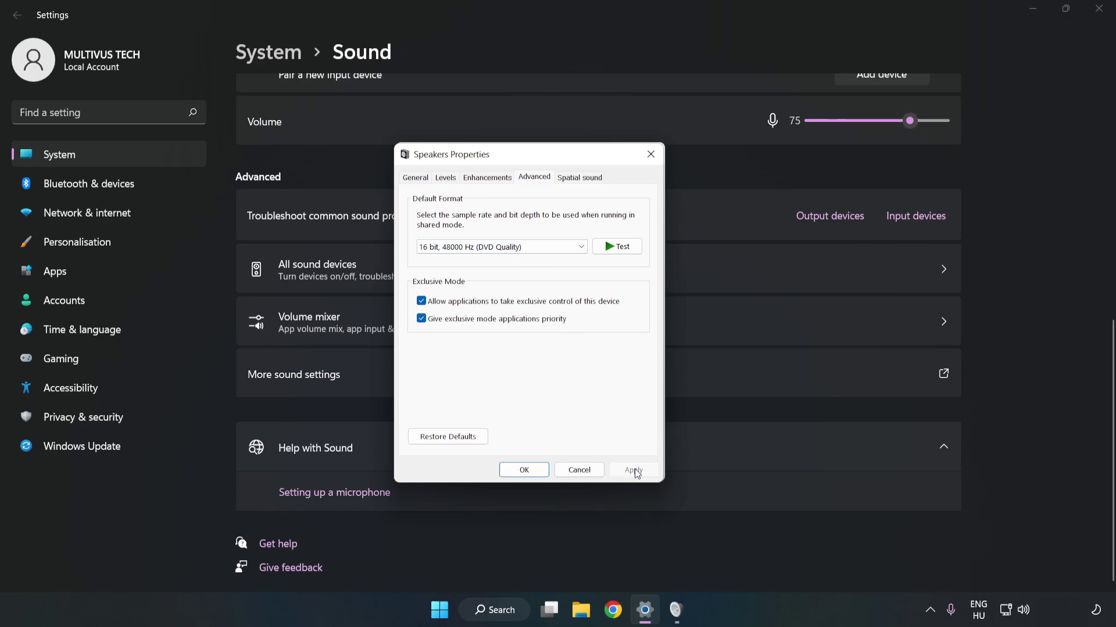
click(525, 471)
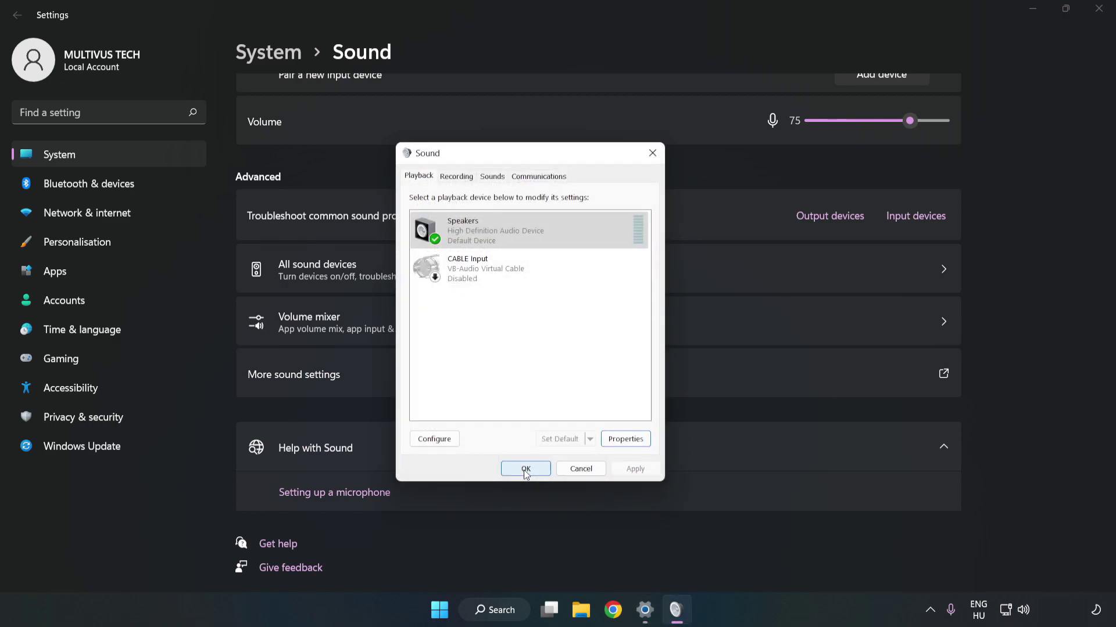
click(524, 469)
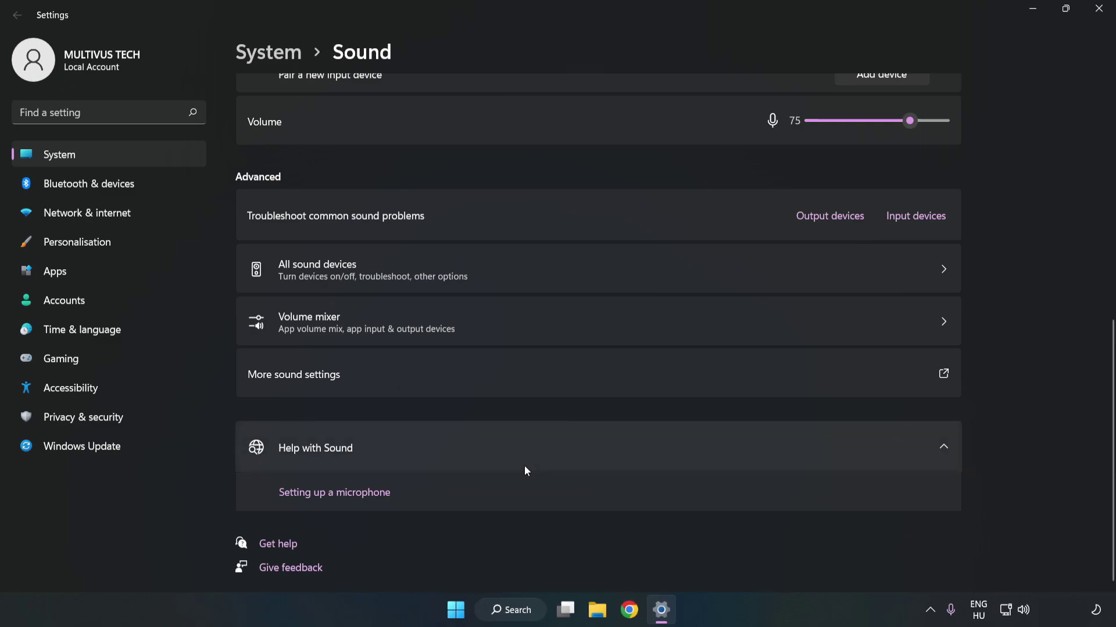
Step: Close Settings, view the Start power options, and search Windows for 'device magager'
click(1091, 9)
click(471, 609)
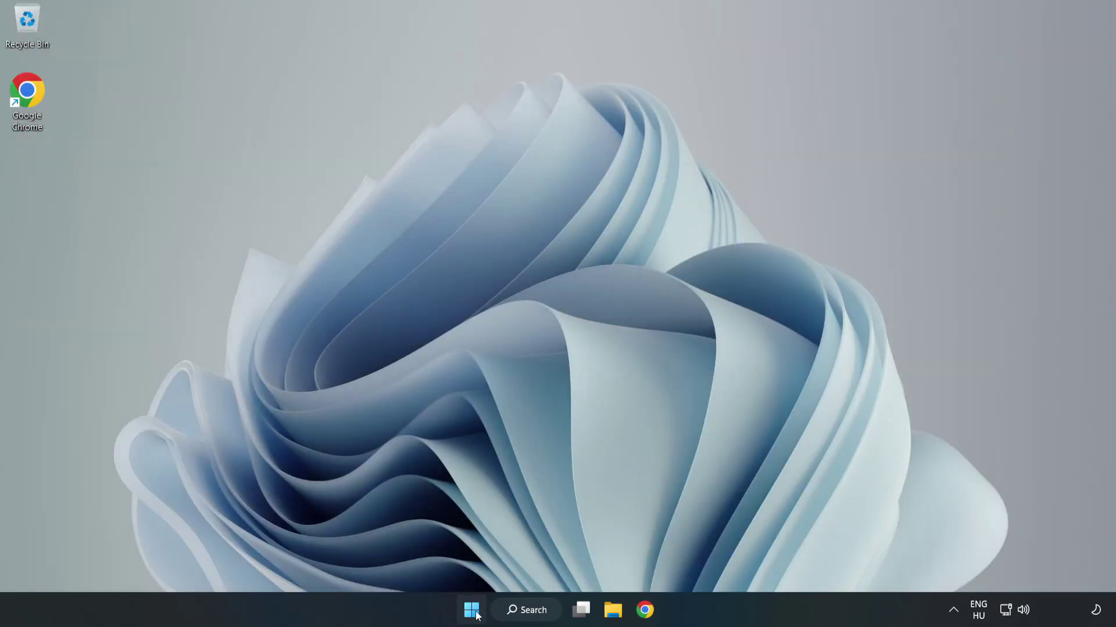
click(738, 560)
click(546, 610)
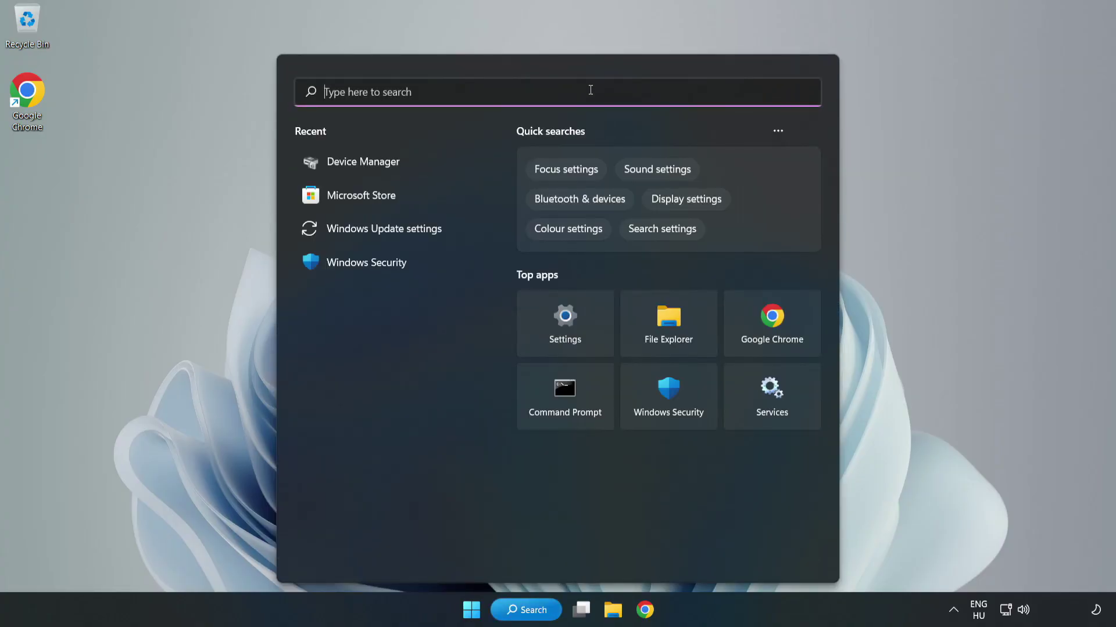
text(device mag)
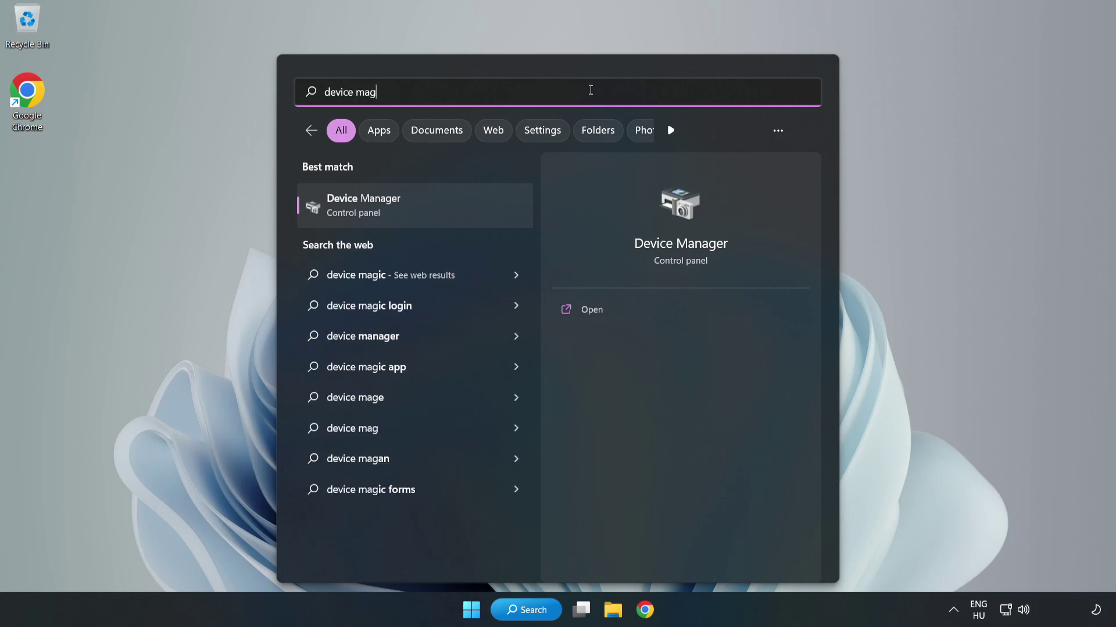
key(BackSpace)
text(nager)
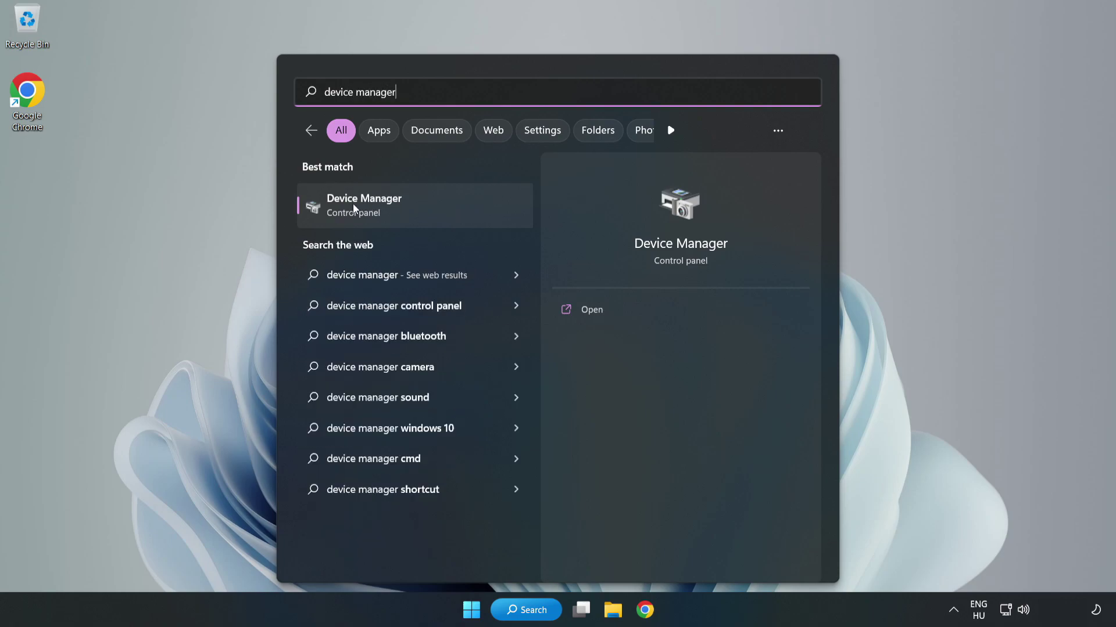
Step: Launch Device Manager, expand Sound, video and game controllers, and select High Definition Audio Device
click(432, 210)
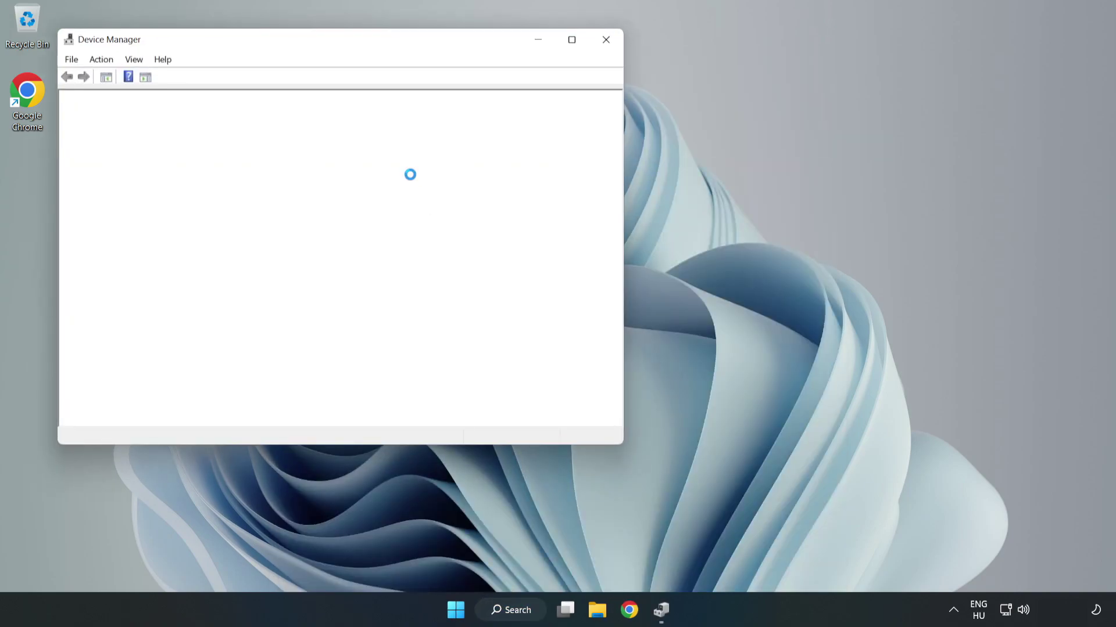
drag(302, 41, 505, 87)
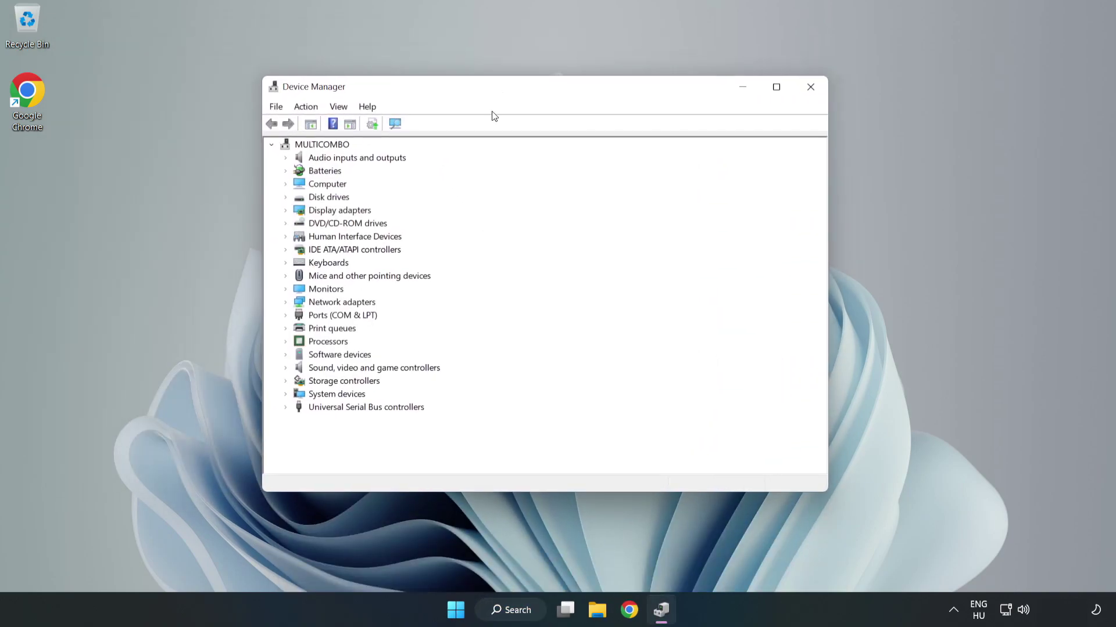
click(314, 371)
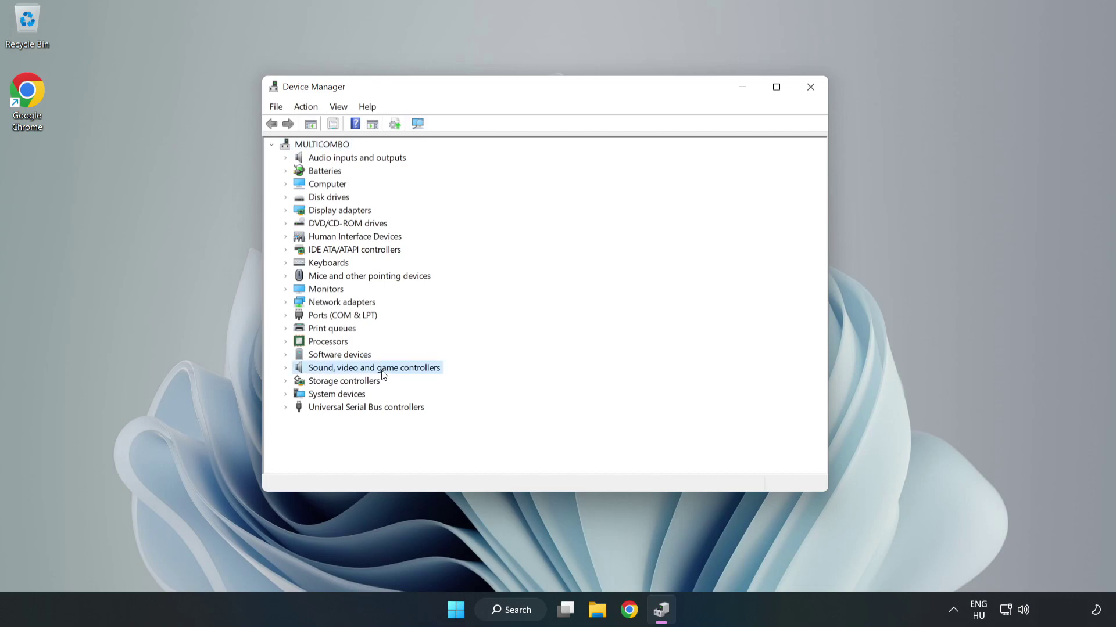
click(285, 369)
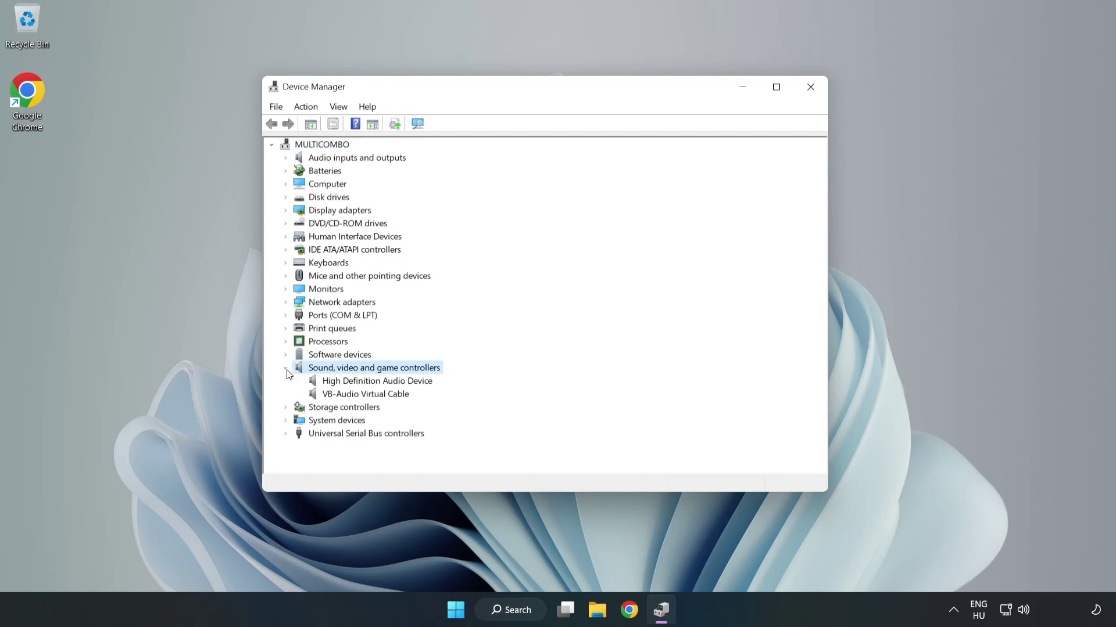
click(342, 381)
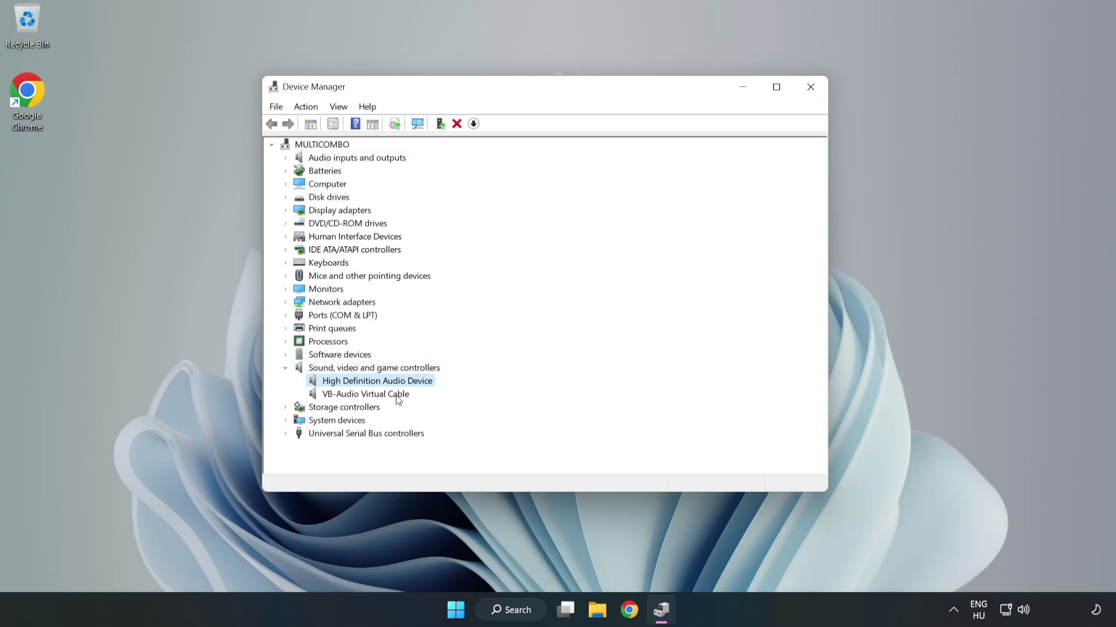
Step: Reinstall the High Definition Audio Device driver from the computer's compatible driver list, accepting the warning
right_click(412, 382)
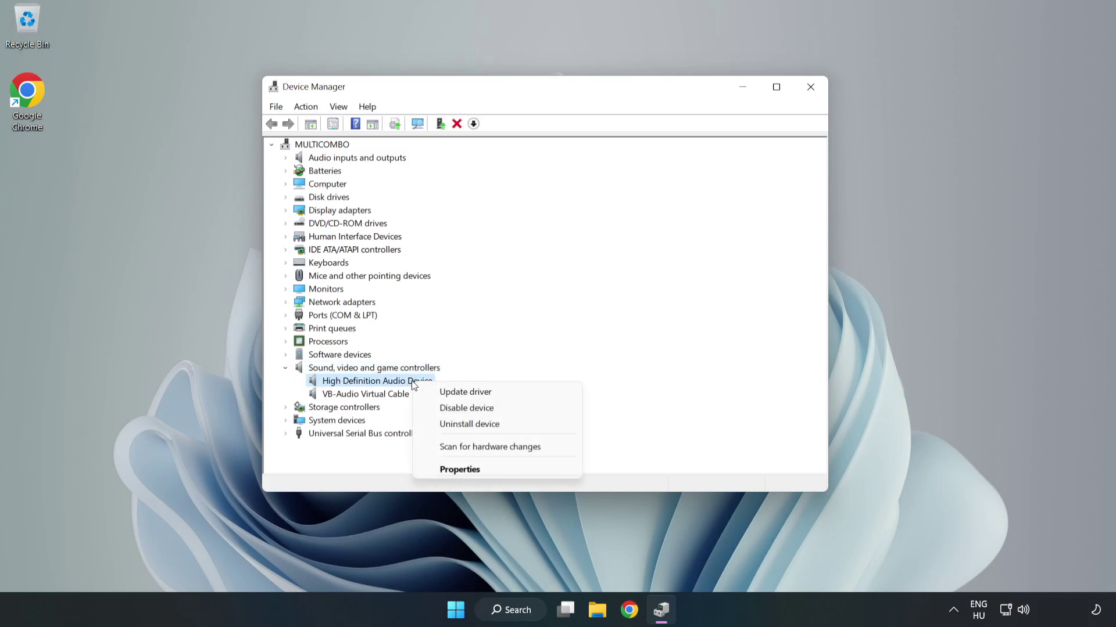
click(507, 393)
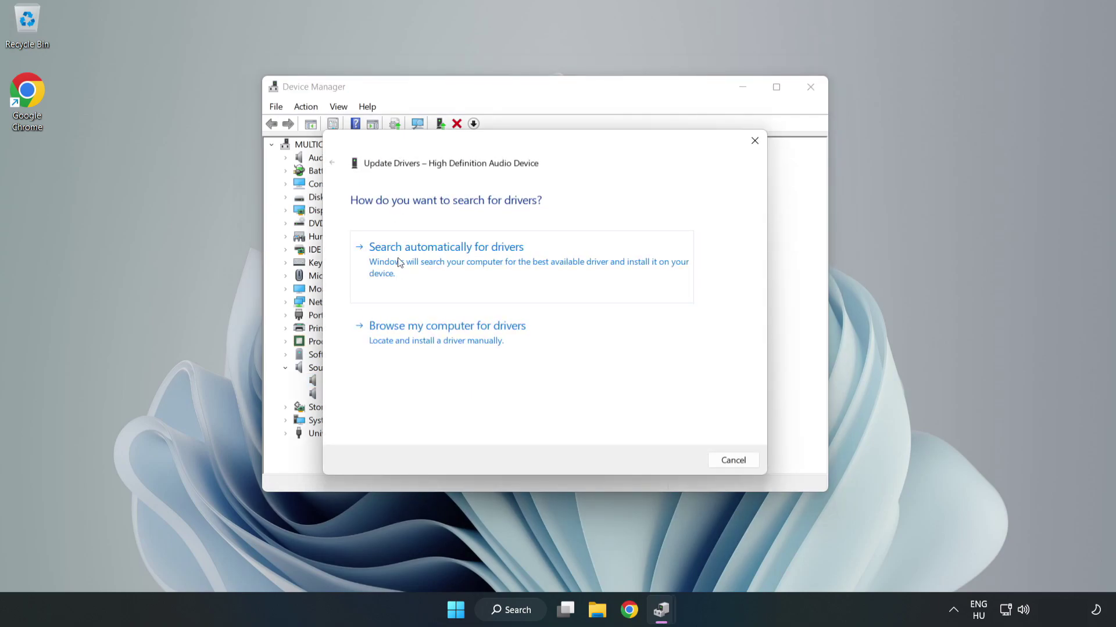
click(487, 342)
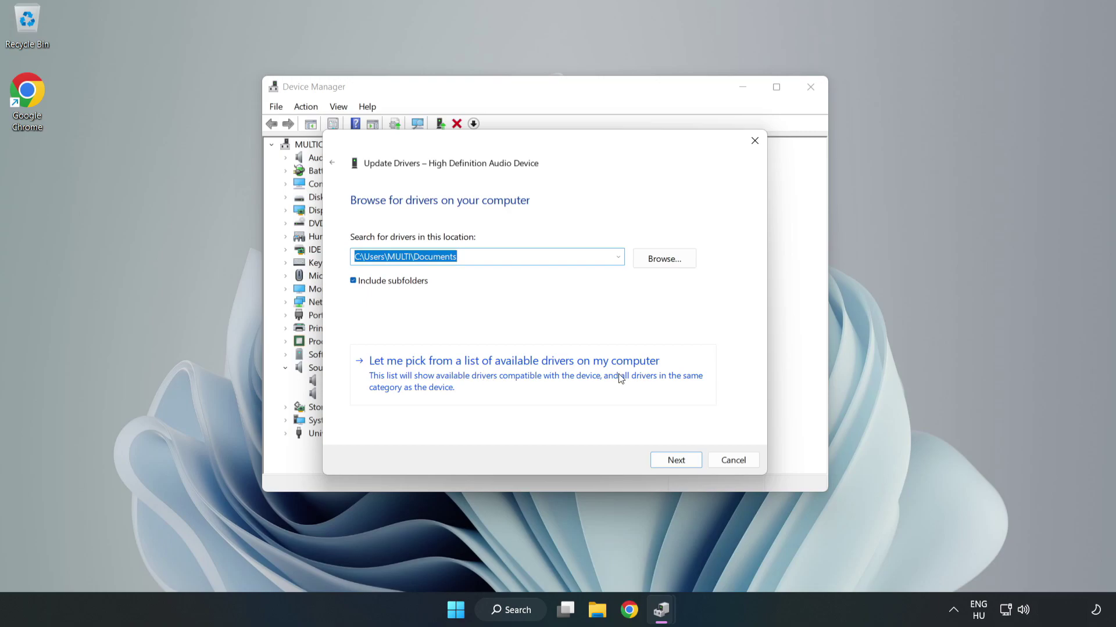
click(581, 383)
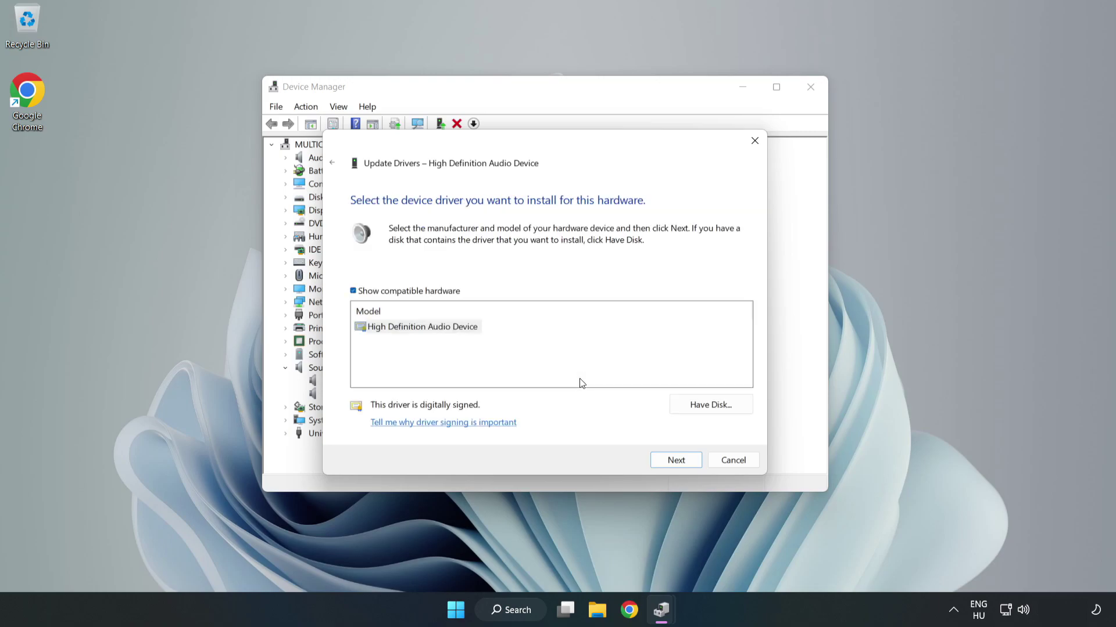
click(373, 330)
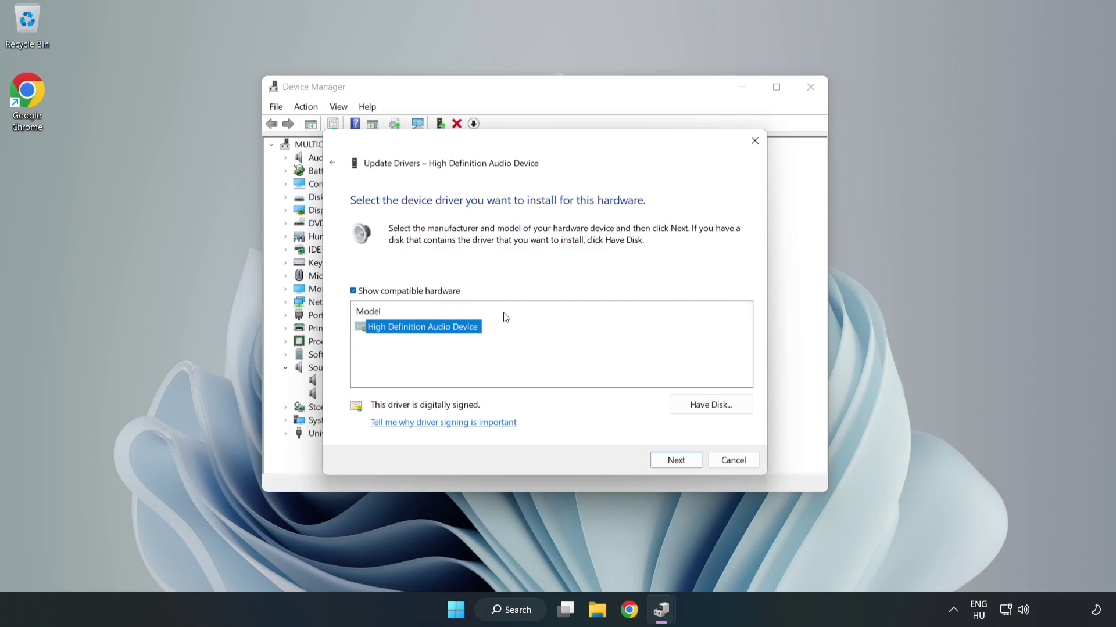
click(677, 462)
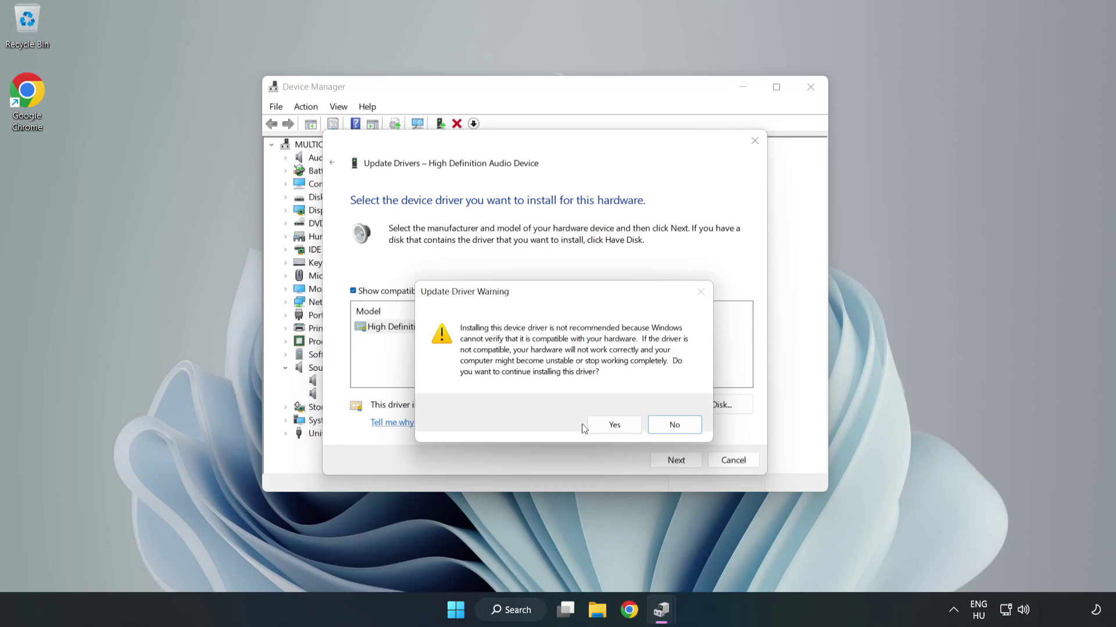
click(618, 429)
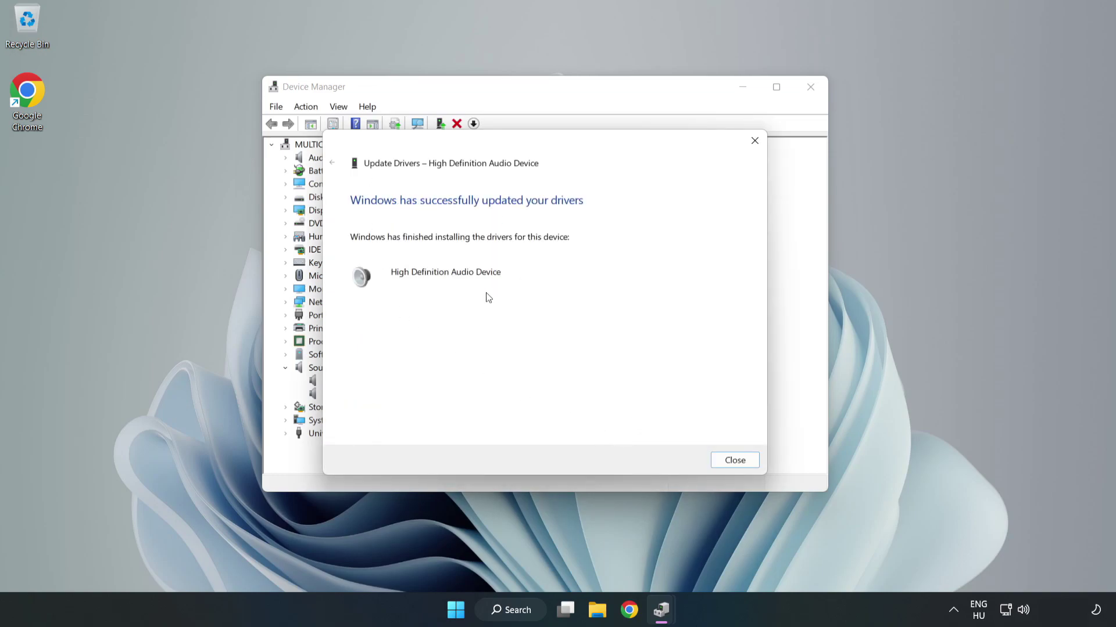
Step: Close the Update Drivers wizard and Device Manager, then open the Start menu
click(734, 461)
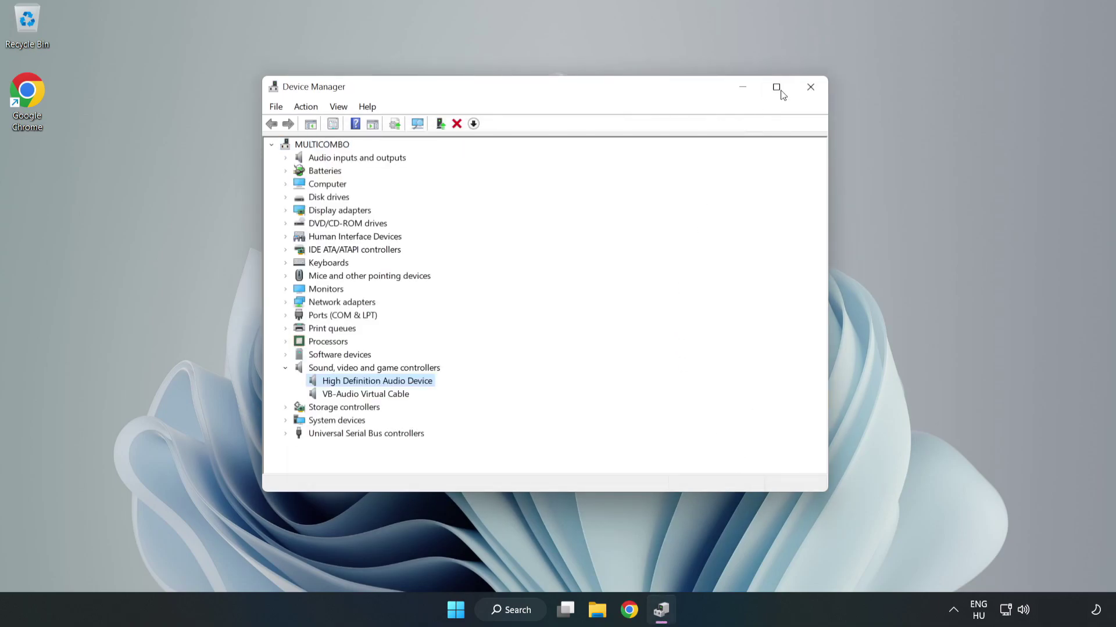
click(809, 89)
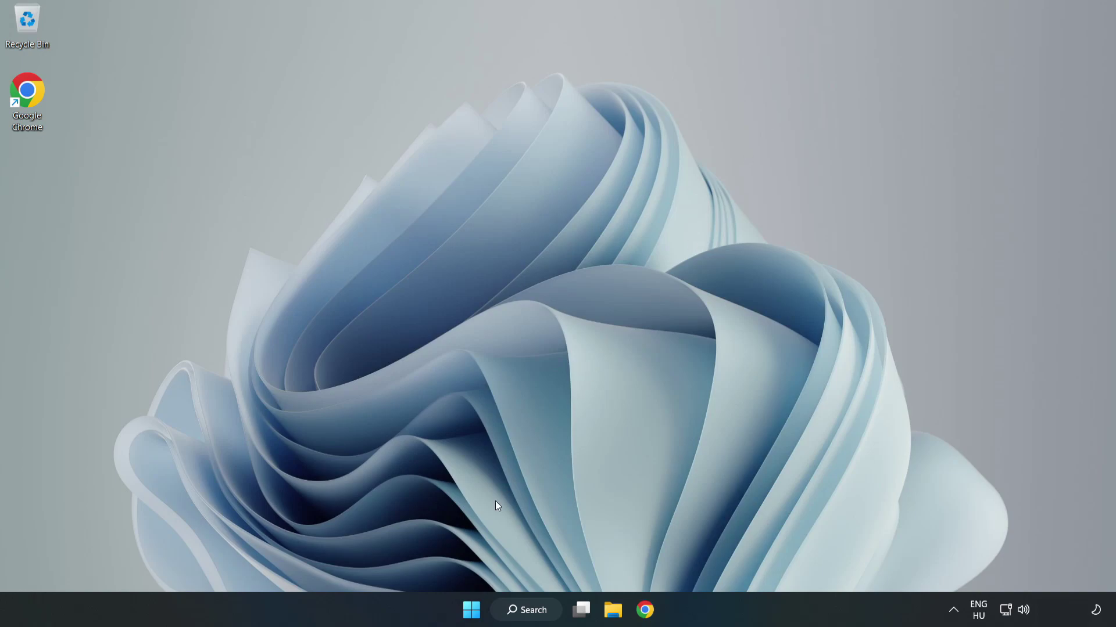
click(471, 610)
Step: Launch the Playing Audio troubleshooter from the taskbar volume icon's Troubleshoot sound problems option
right_click(1025, 610)
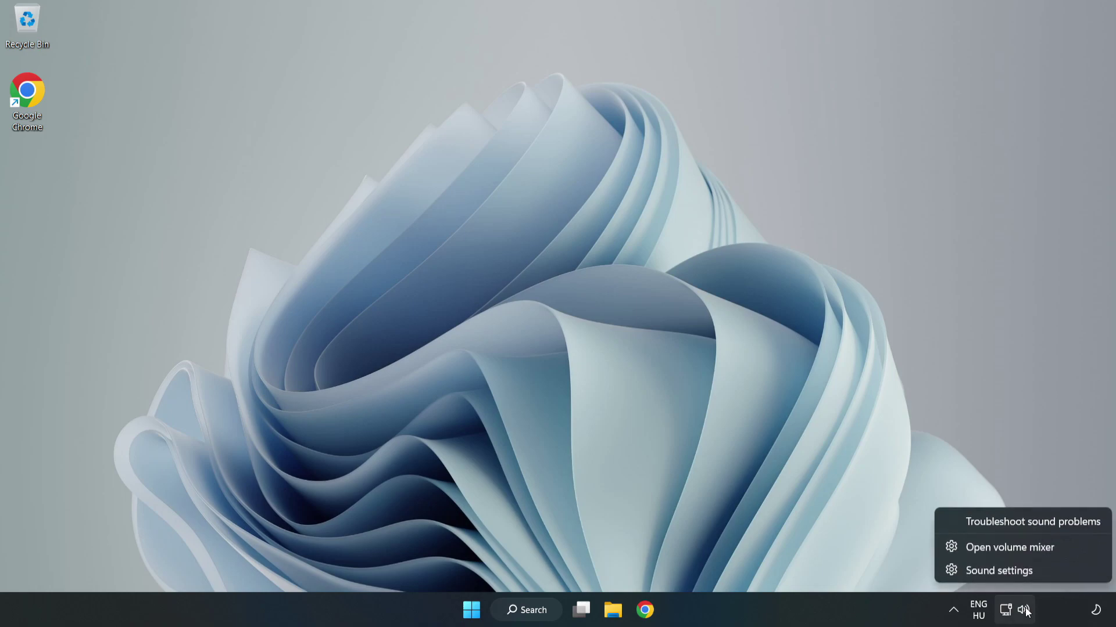
click(1008, 523)
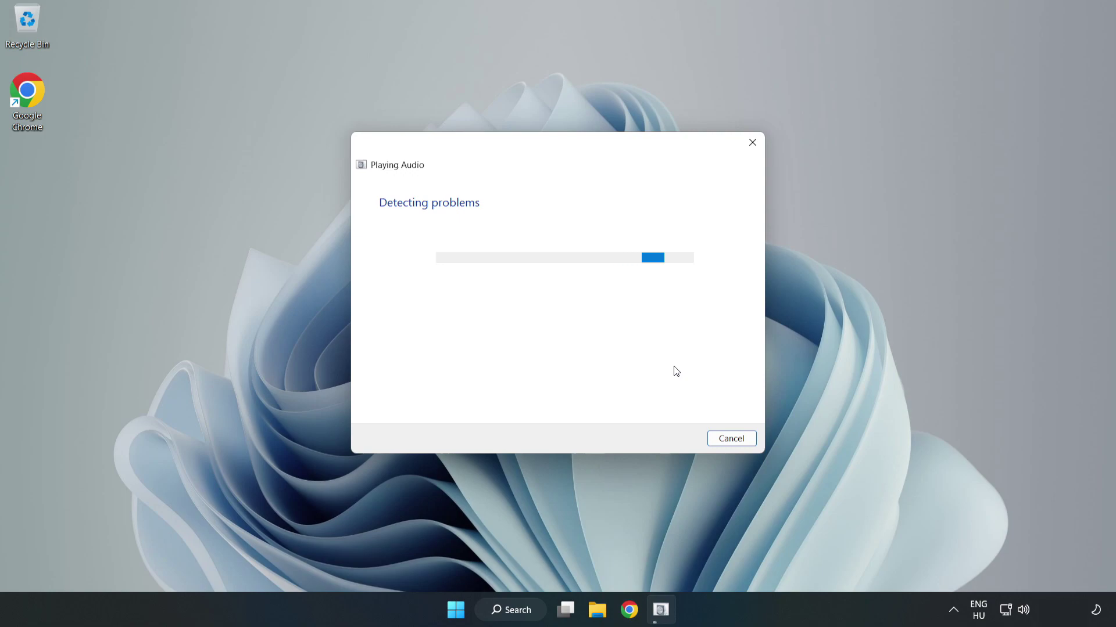